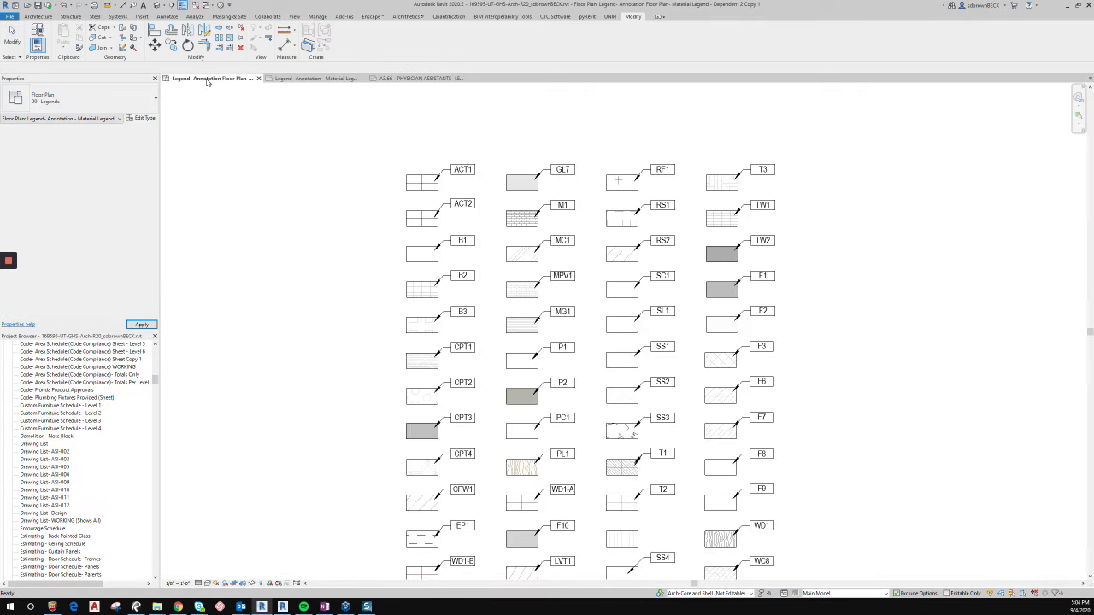
- Open the floor plan view Legend- Annotation Floor Plan- Material Legend- Interior from the 99- Legends group and expand its dependent views
scroll(324, 268, down, 4)
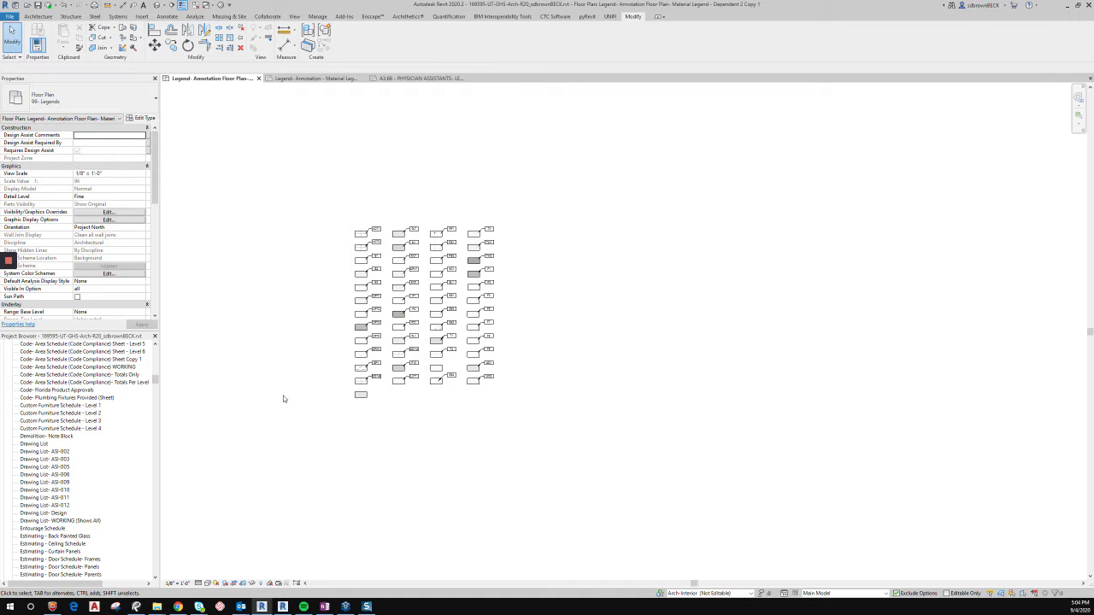
drag(154, 382, 161, 350)
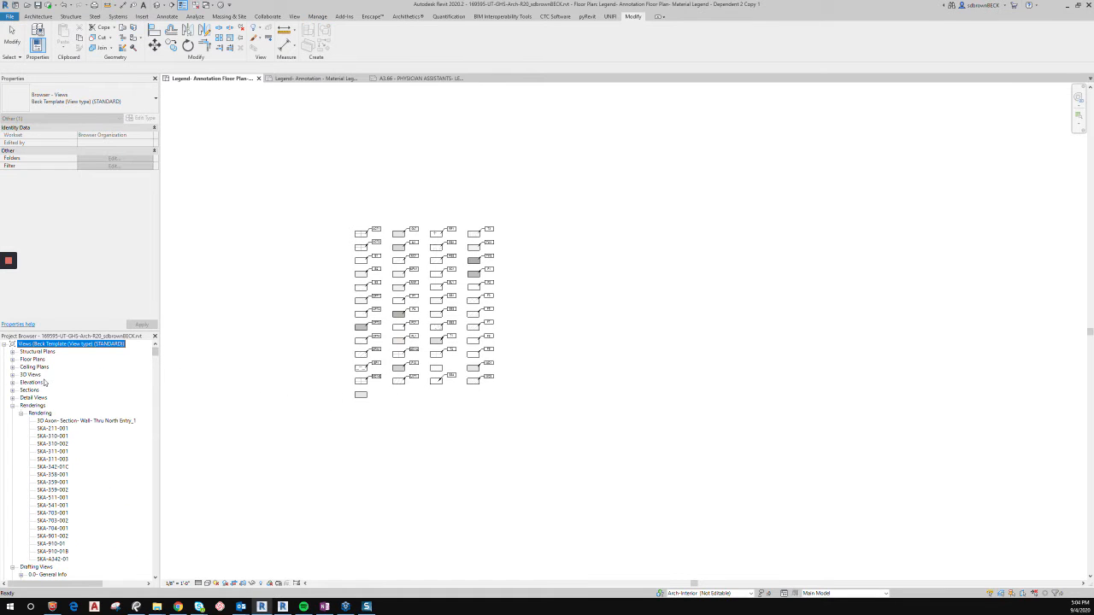
click(12, 360)
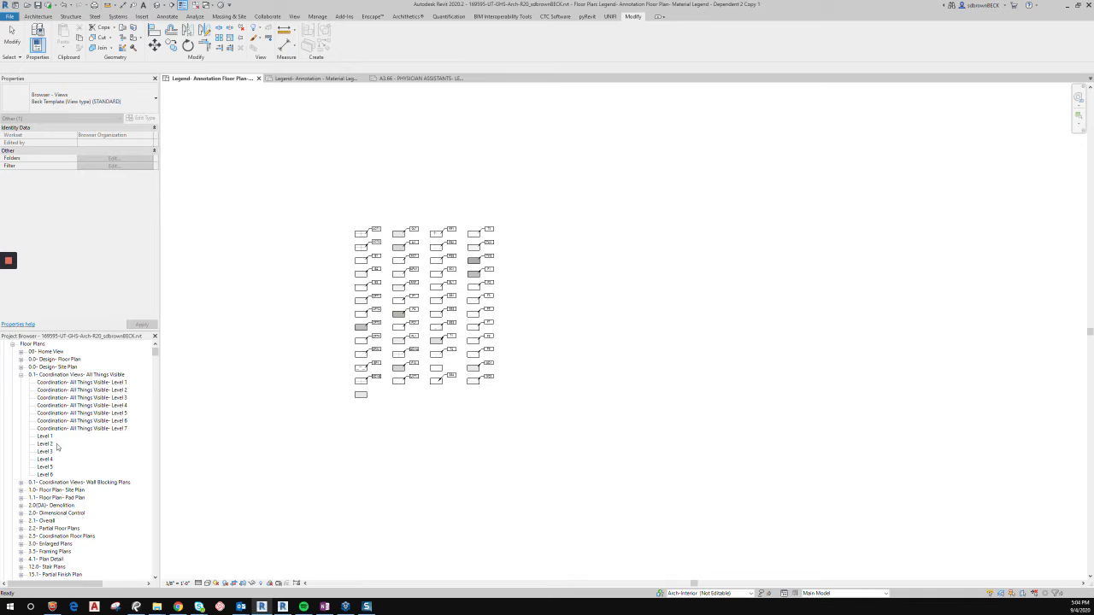
scroll(66, 509, down, 7)
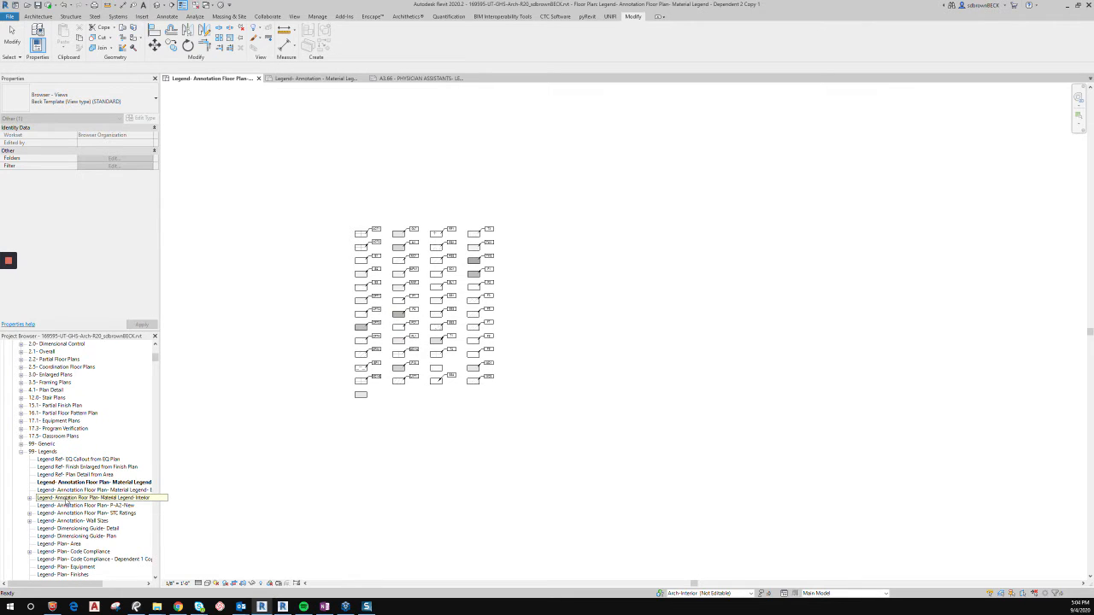
double_click(58, 499)
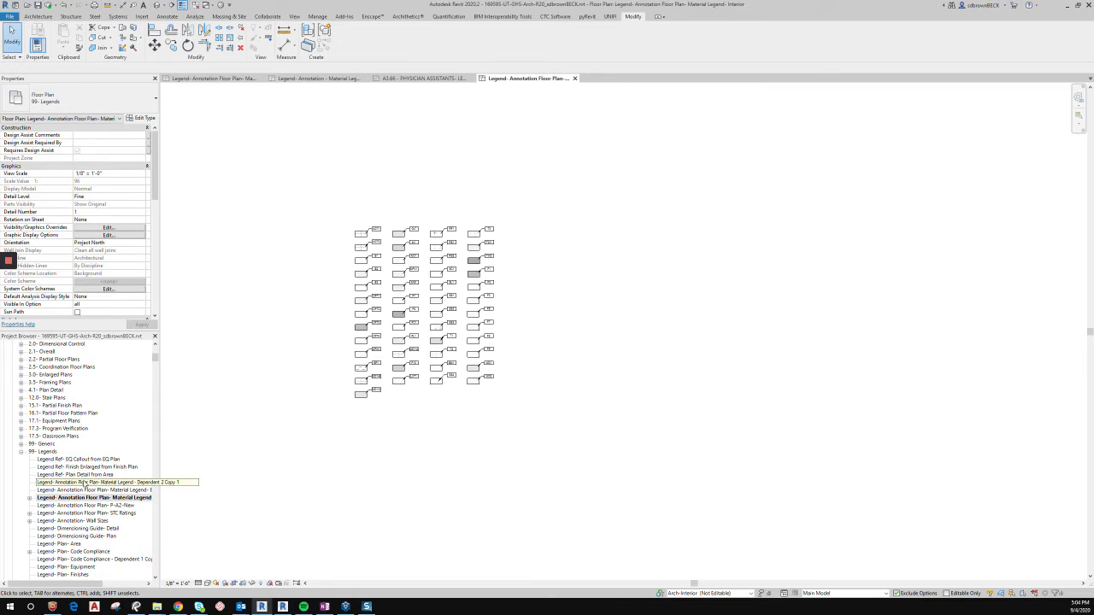
click(29, 498)
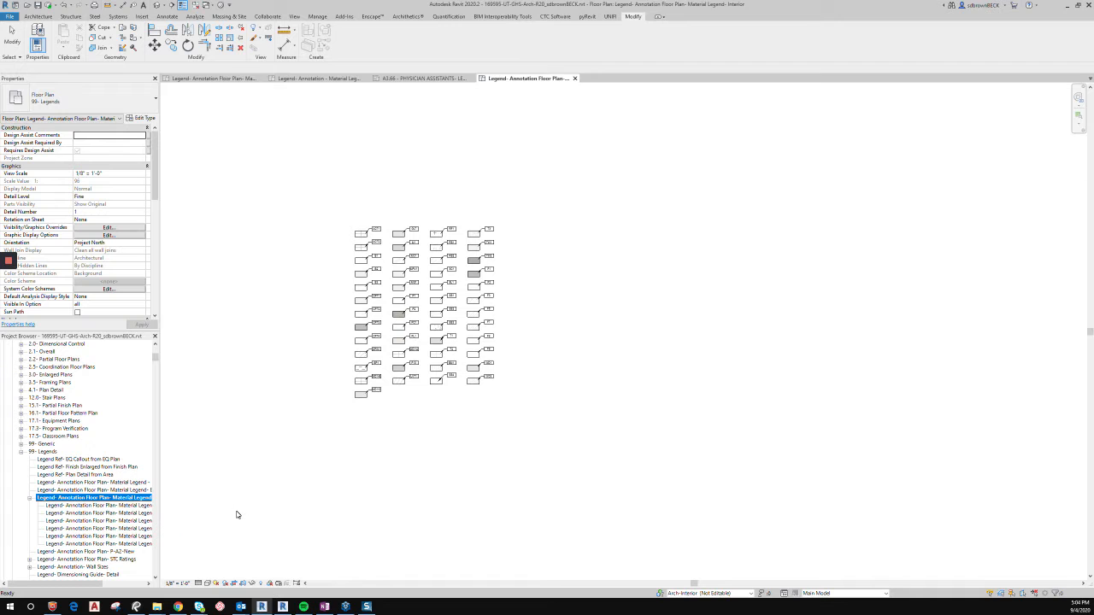
- In the interior material legend view, change the T3 tag's type to Annot- Tag- Material-Description 3/8" Material Tag
click(421, 77)
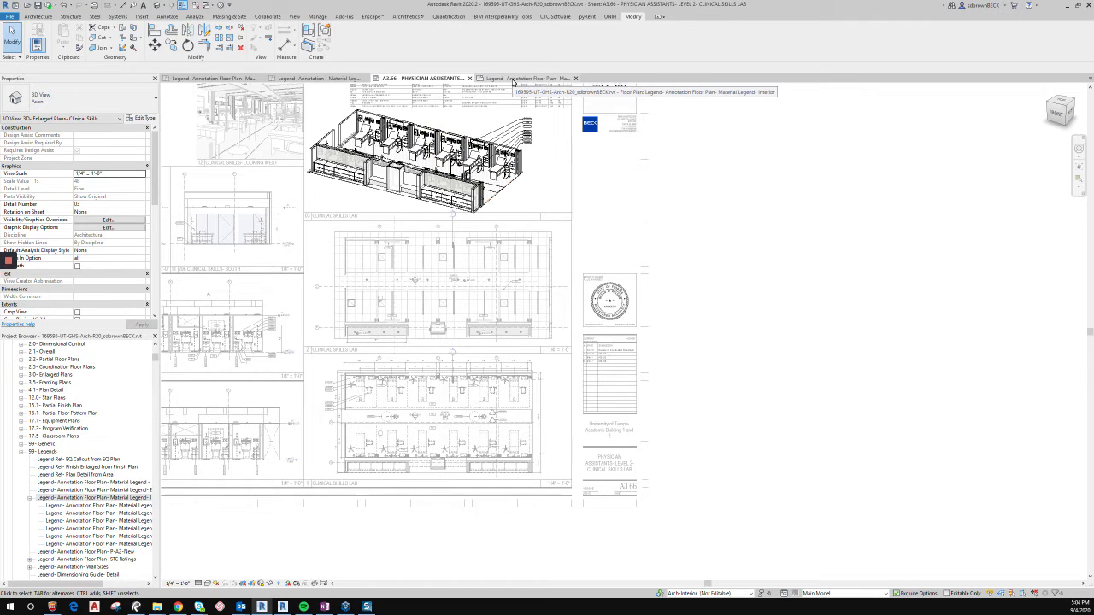
click(513, 79)
scroll(500, 233, up, 5)
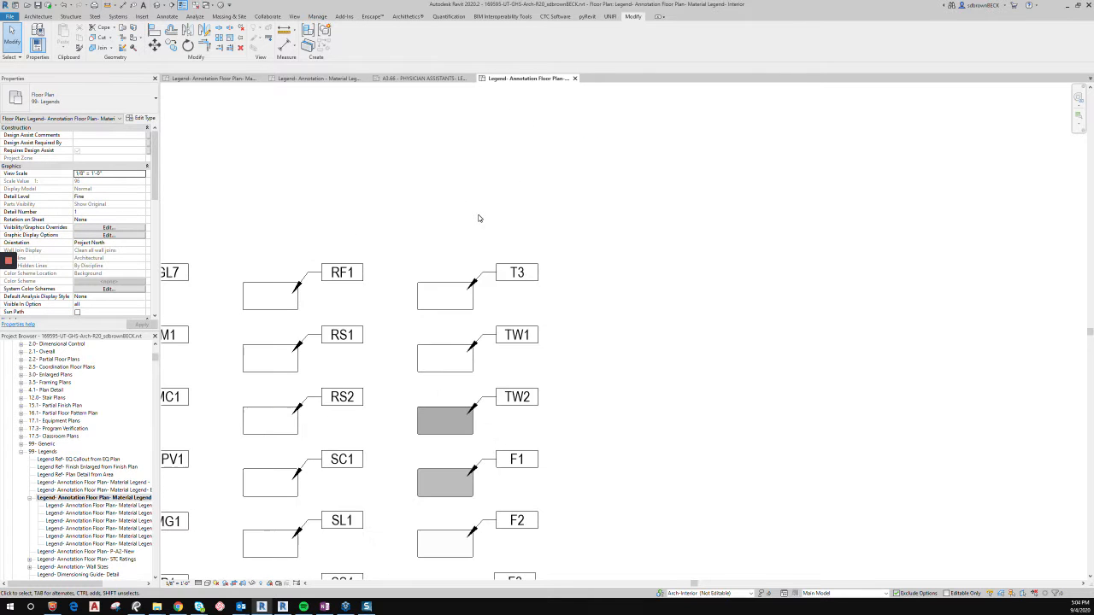
click(511, 284)
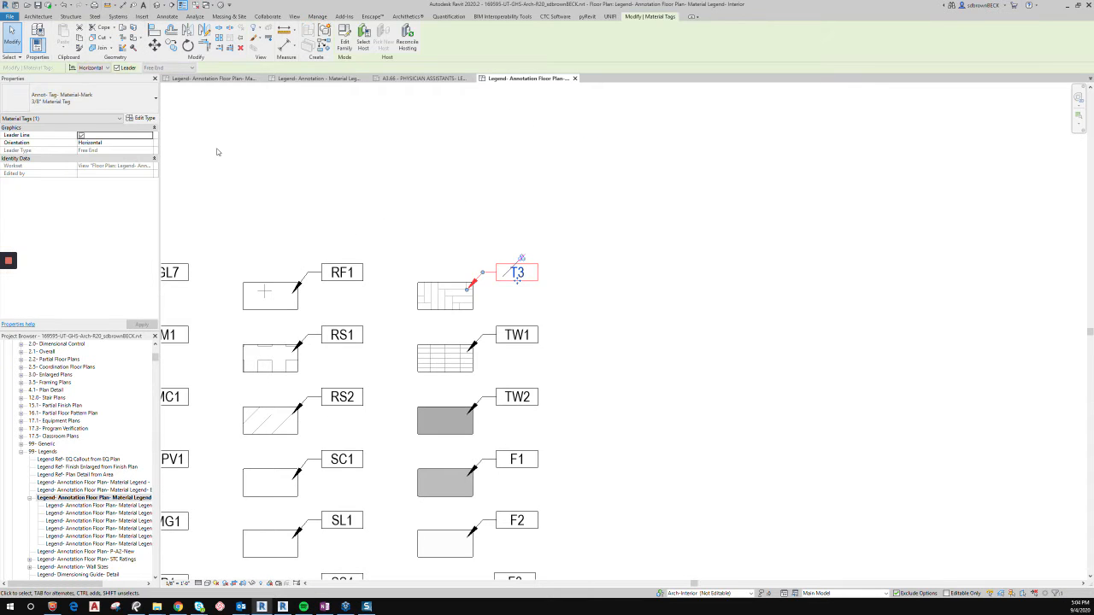
click(89, 100)
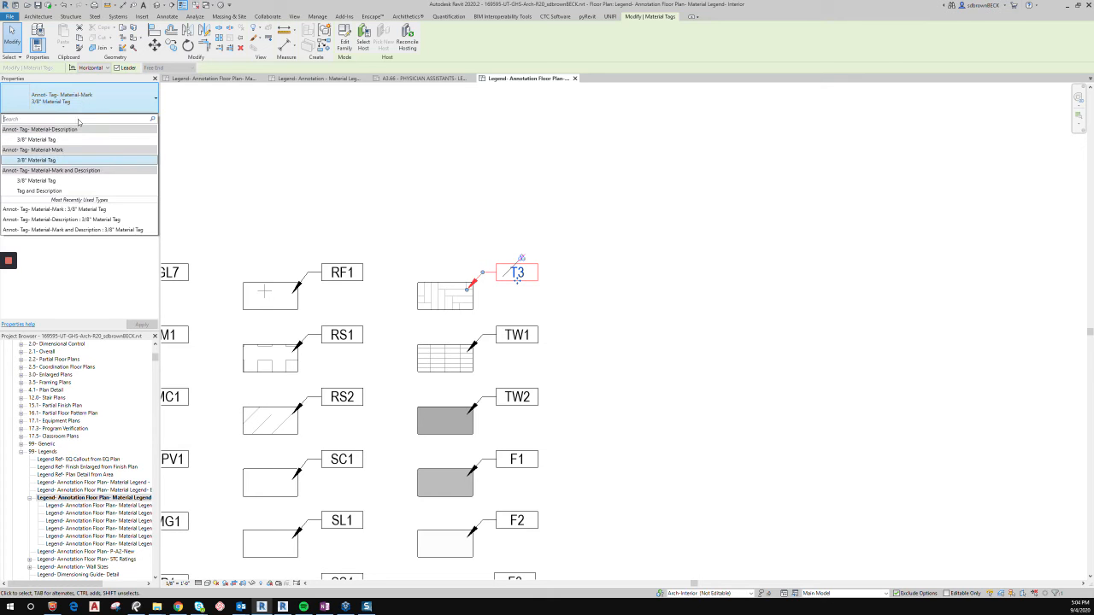
click(36, 139)
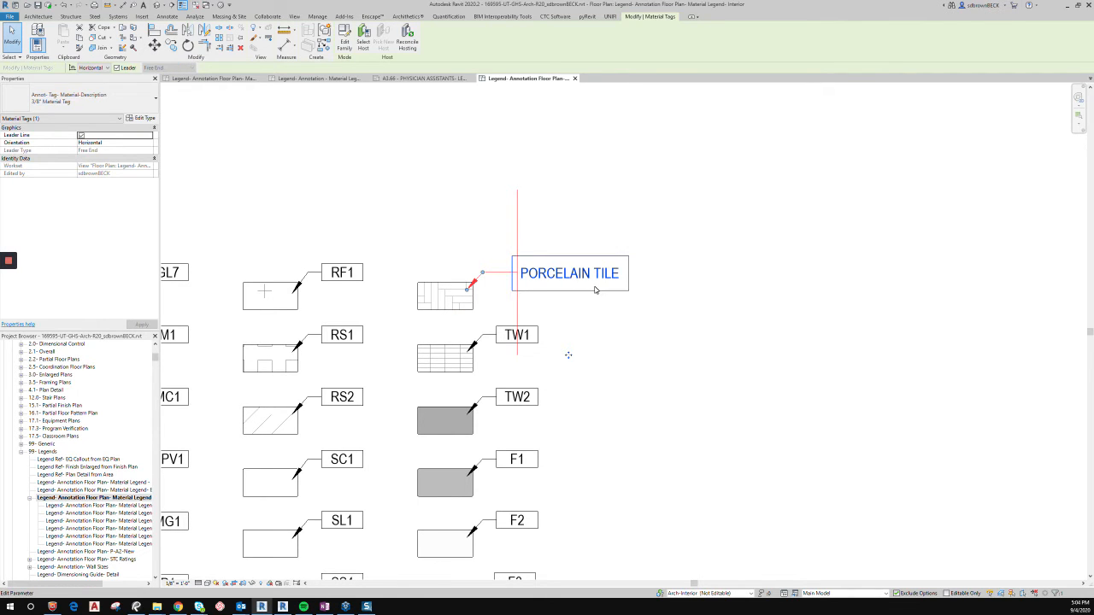
- Try the Material-Description and the Tag and Description types on the RF1 tag, restoring Material-Mark 3/8" Material Tag
click(342, 272)
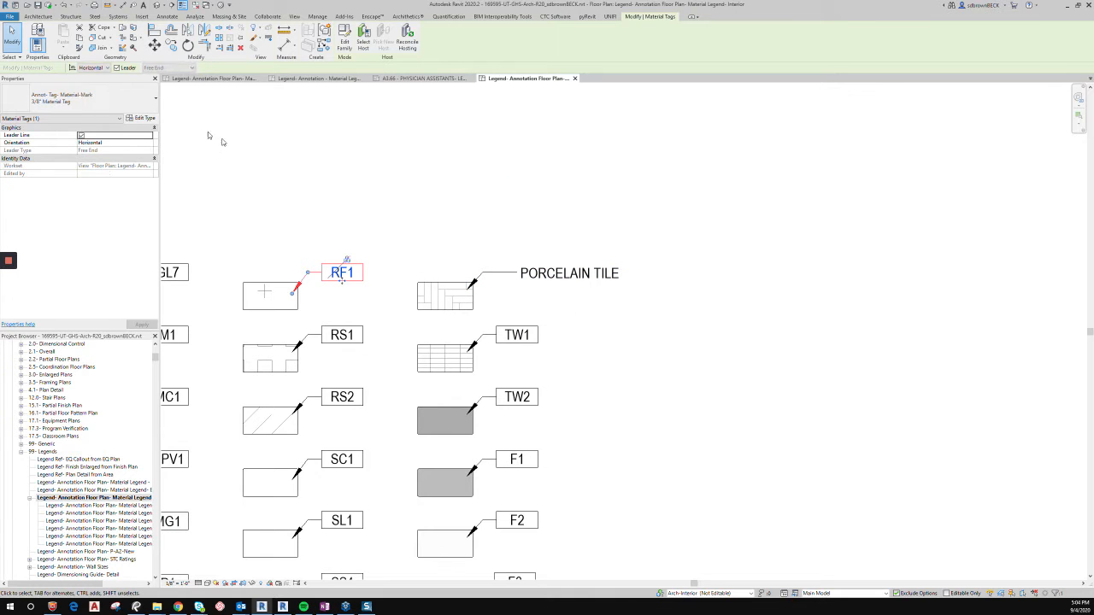
click(114, 103)
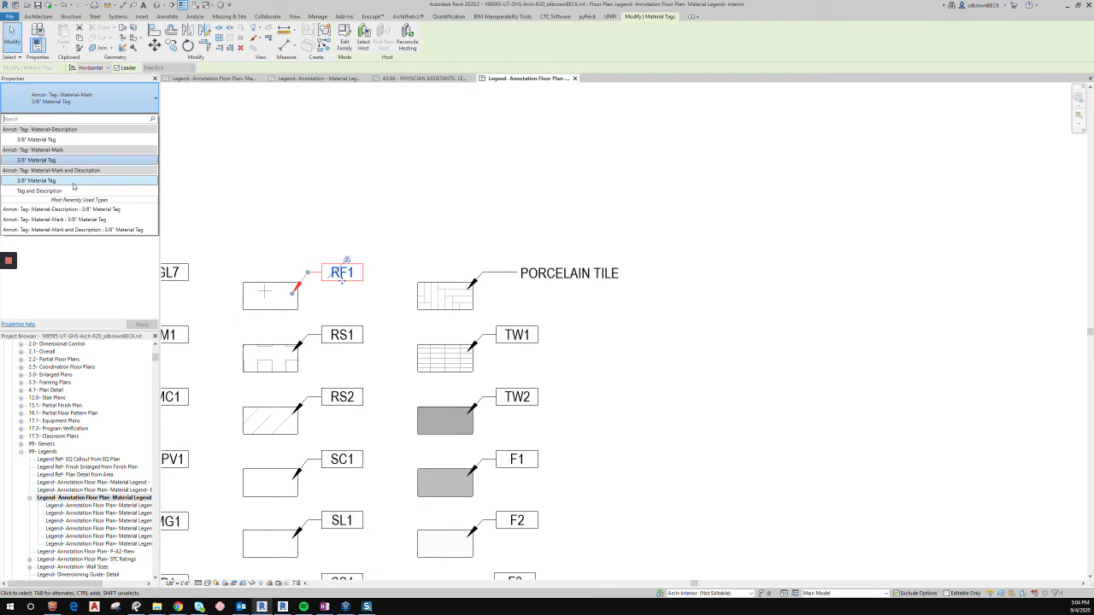
click(71, 139)
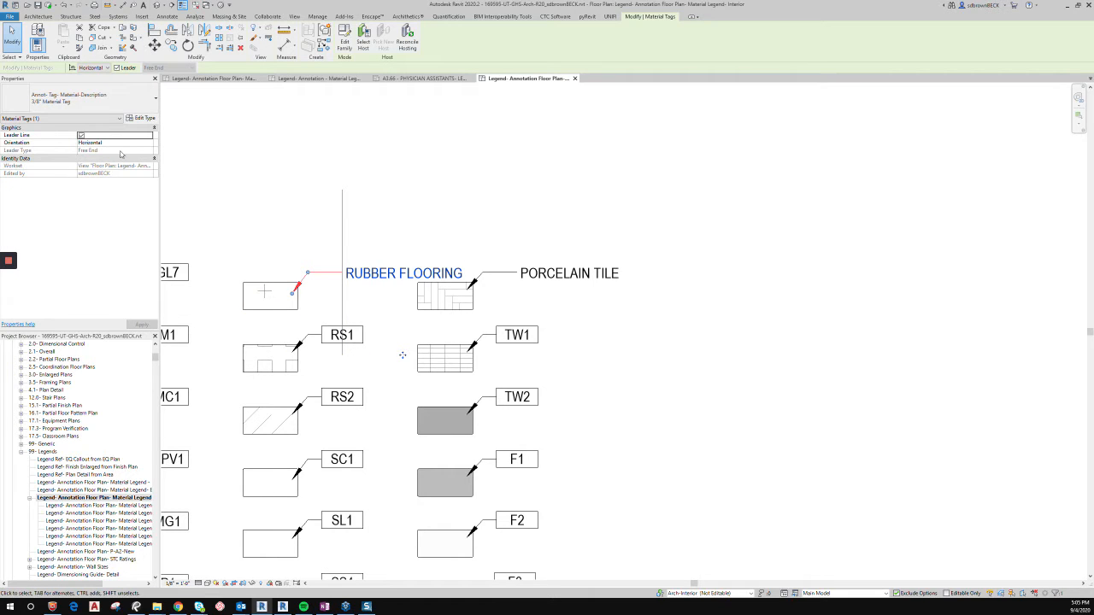
click(100, 106)
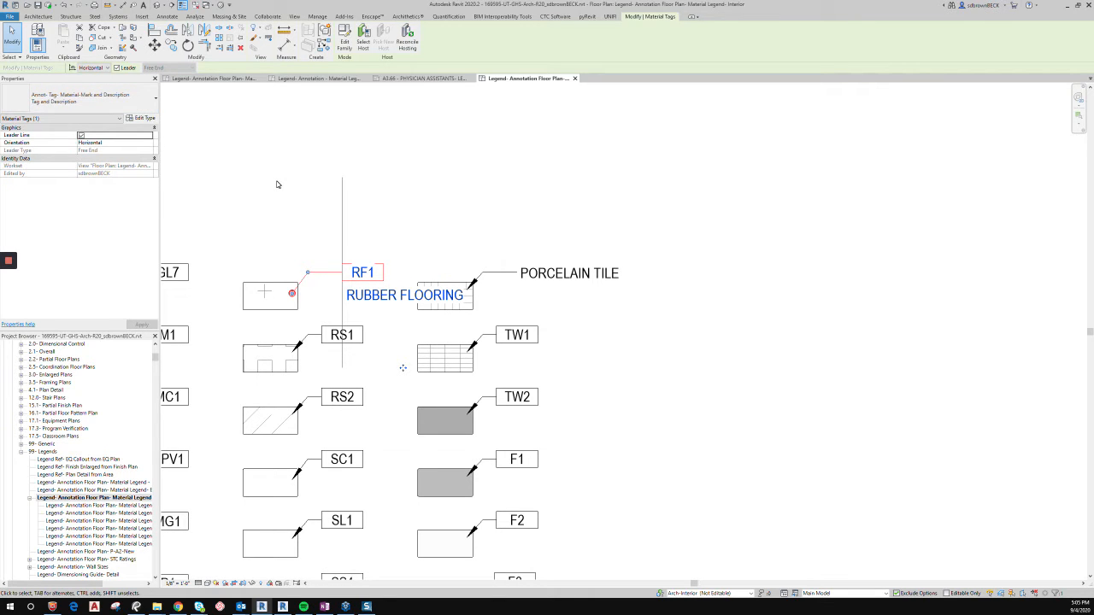
click(85, 98)
click(111, 160)
- Switch to sheet A3.66 and deactivate its active 3D Clinical Skills view
click(418, 78)
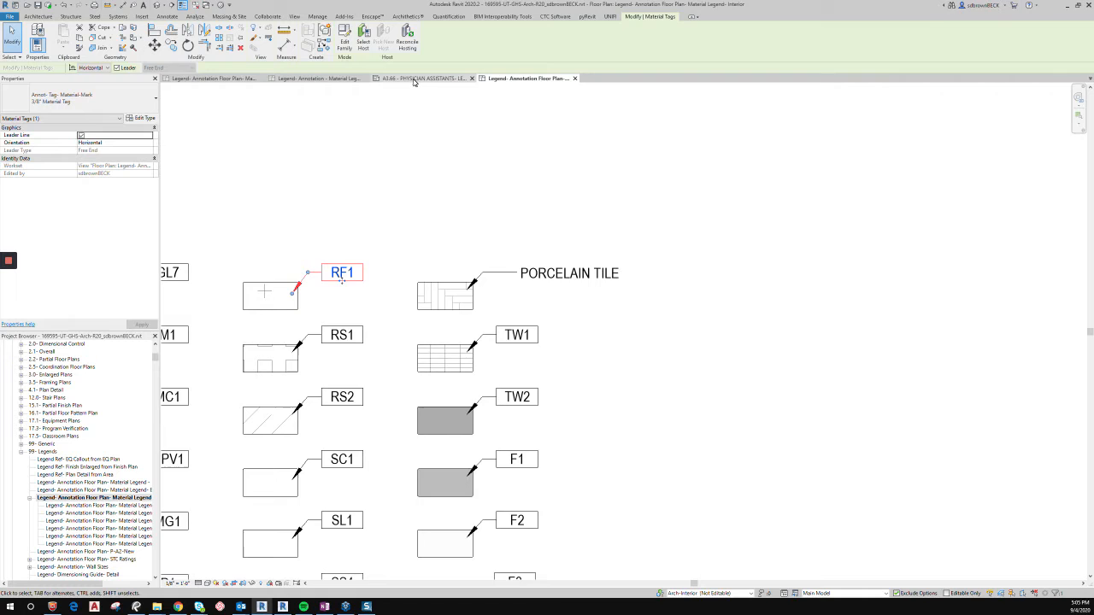
right_click(700, 316)
click(738, 356)
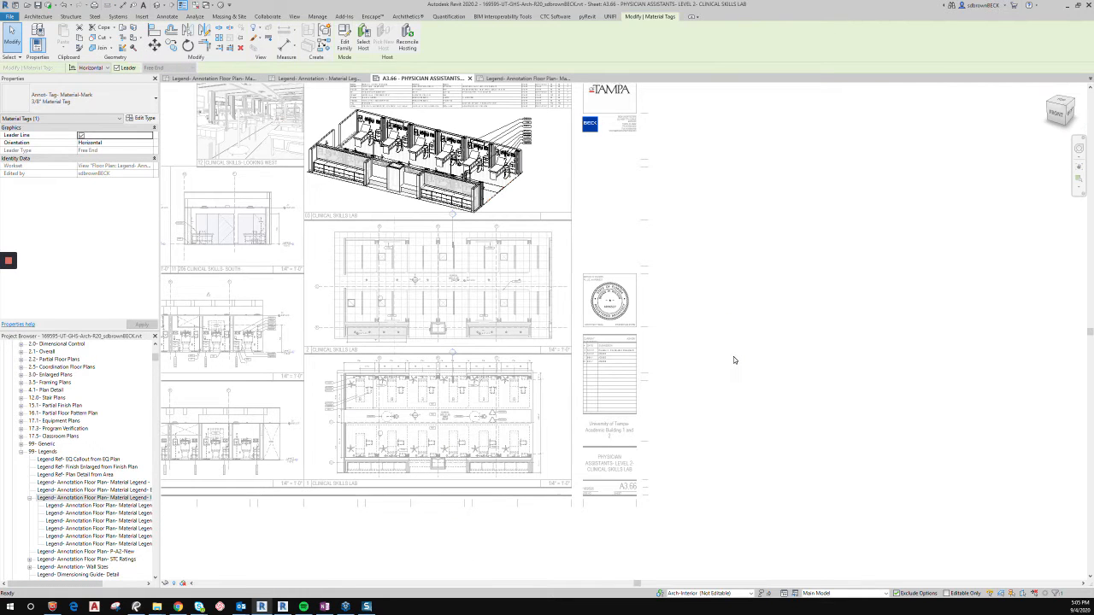
- Activate the Clinical Skills Lab enlarged floor plan view on the sheet
middle_drag(693, 391, 812, 398)
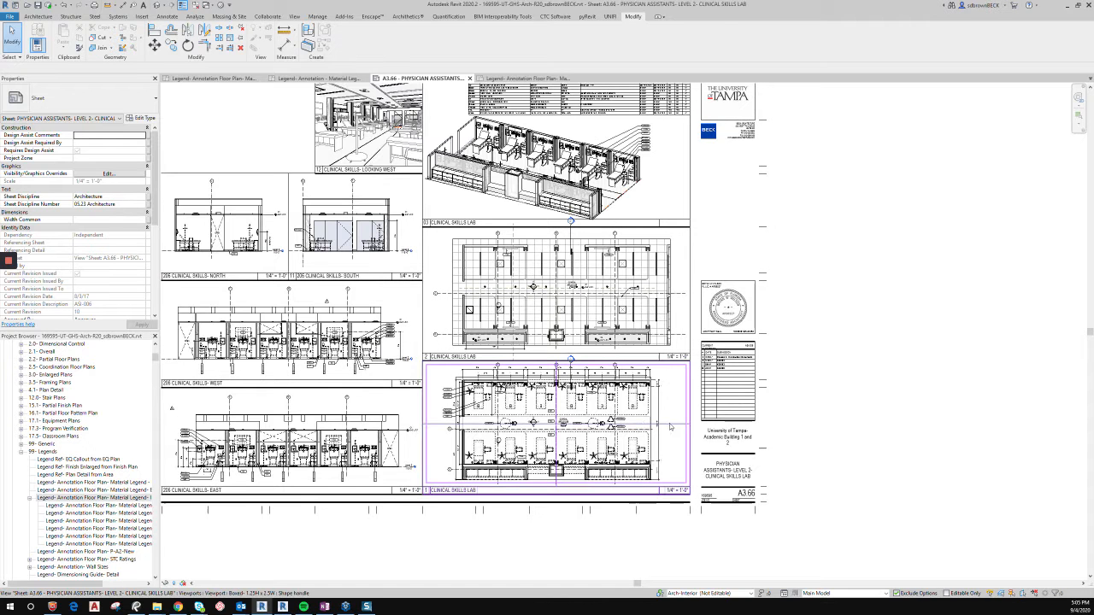
key(z)
key(r)
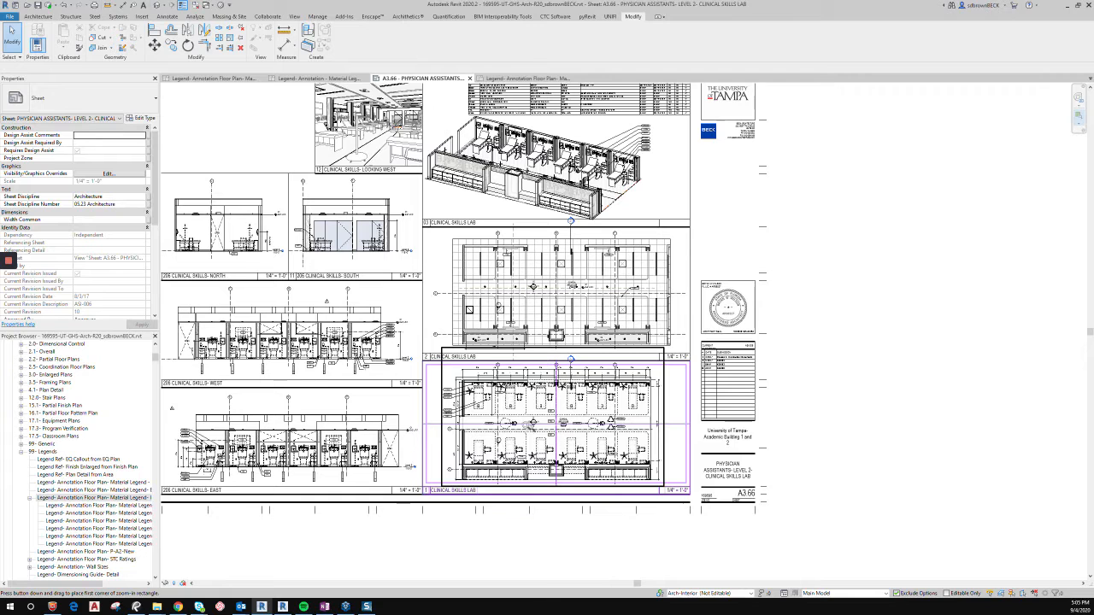
drag(596, 375, 717, 480)
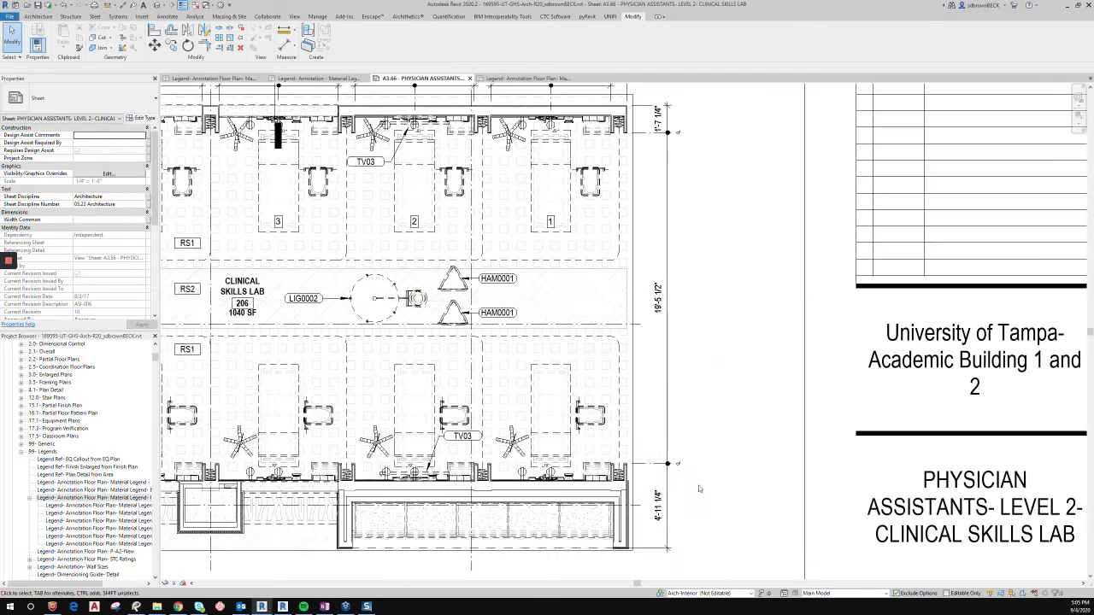
right_click(531, 390)
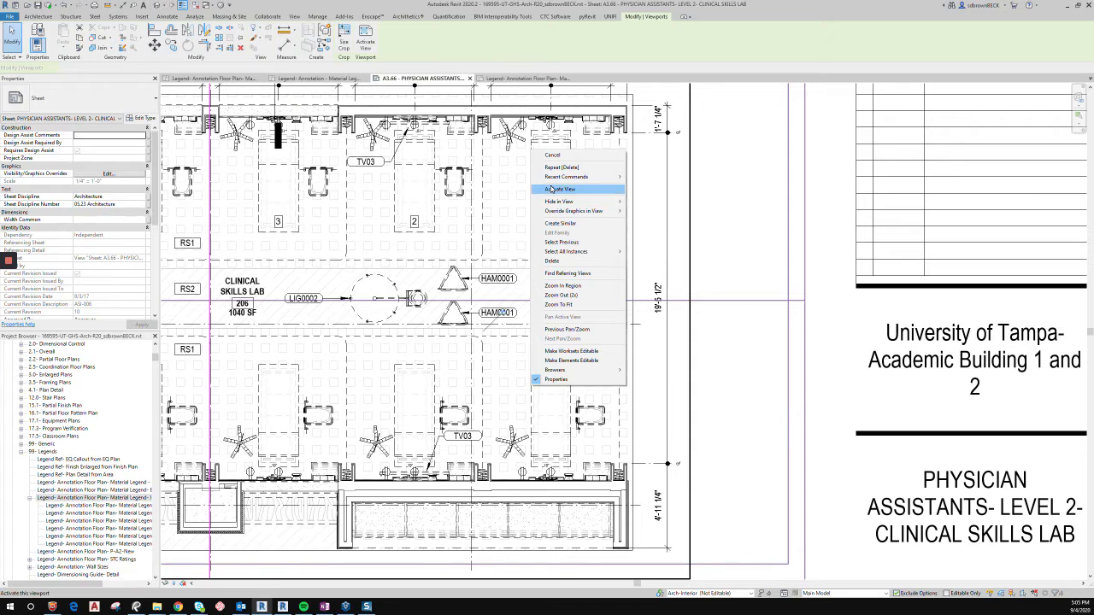
click(559, 189)
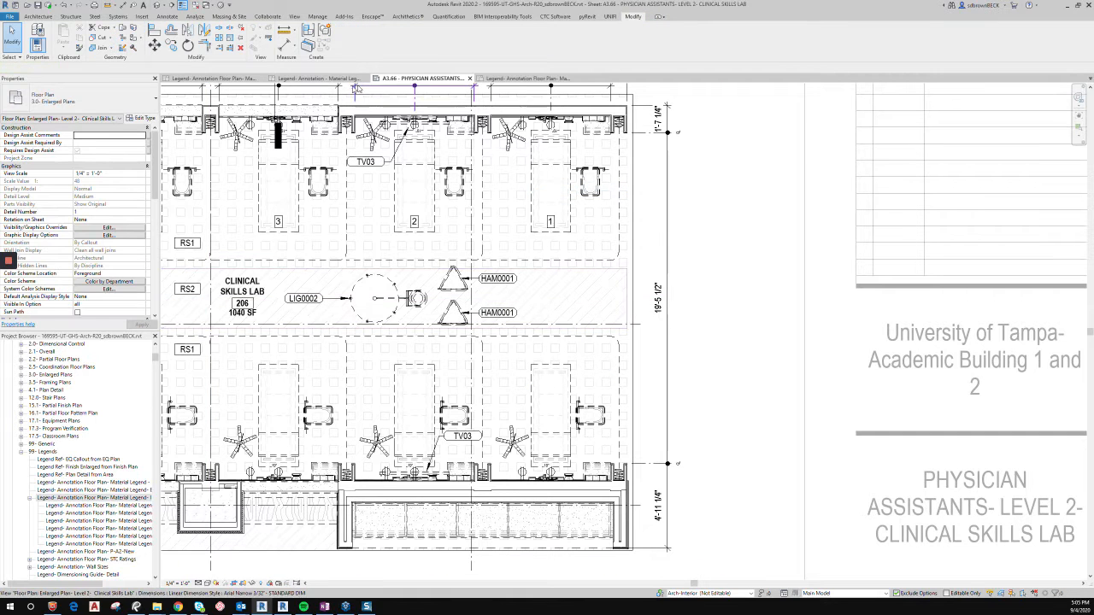
- Start the Material Tag command, try the Material-Description type, and set Annot- Tag- Material-Mark 3/8" Material Tag
key(m)
key(t)
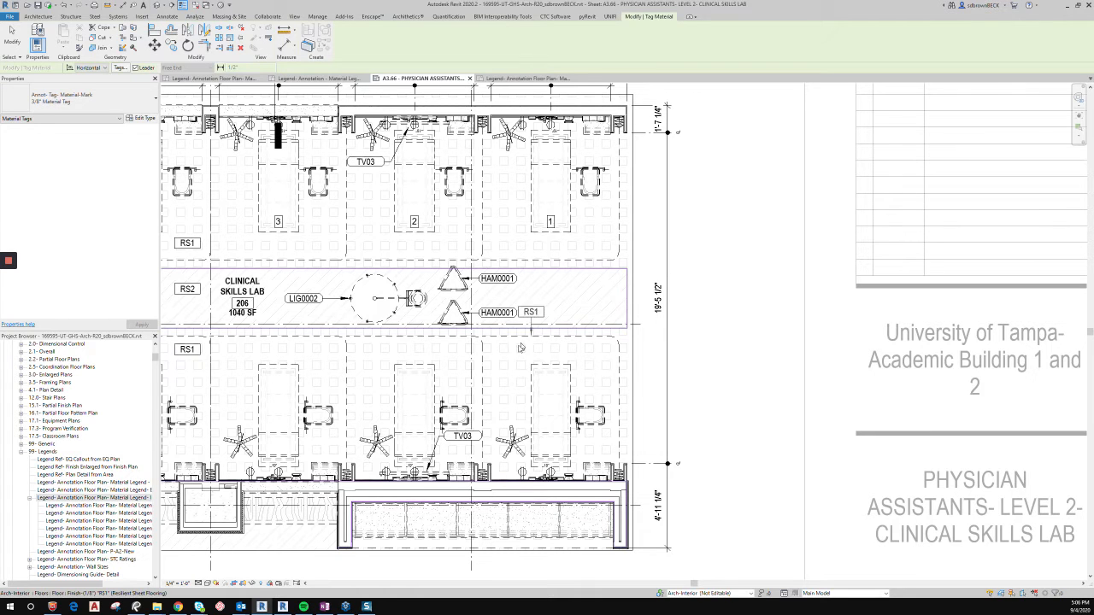
click(94, 100)
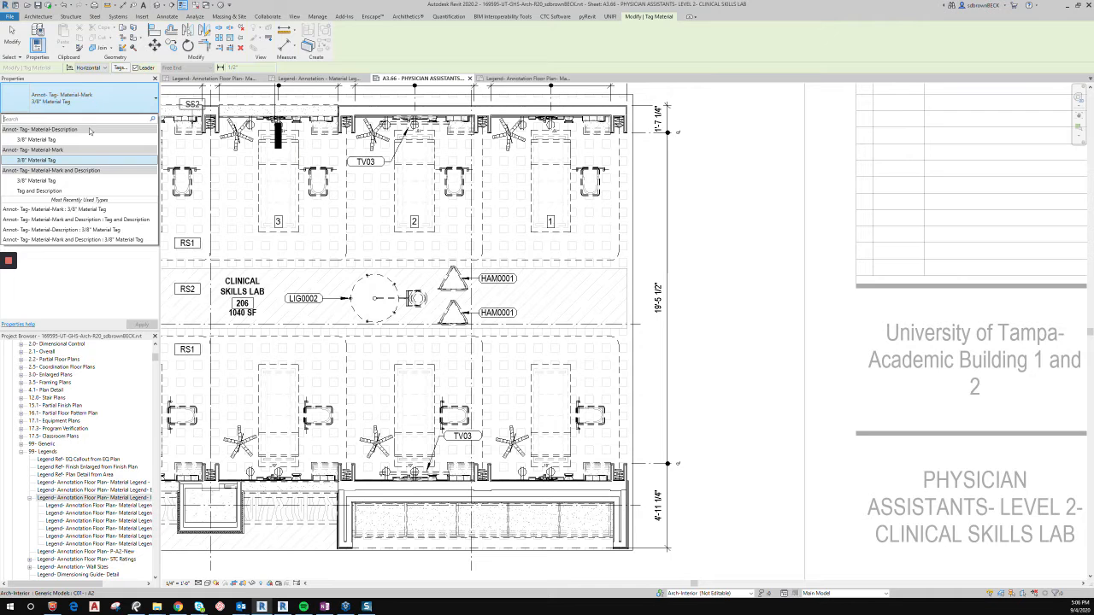
click(168, 16)
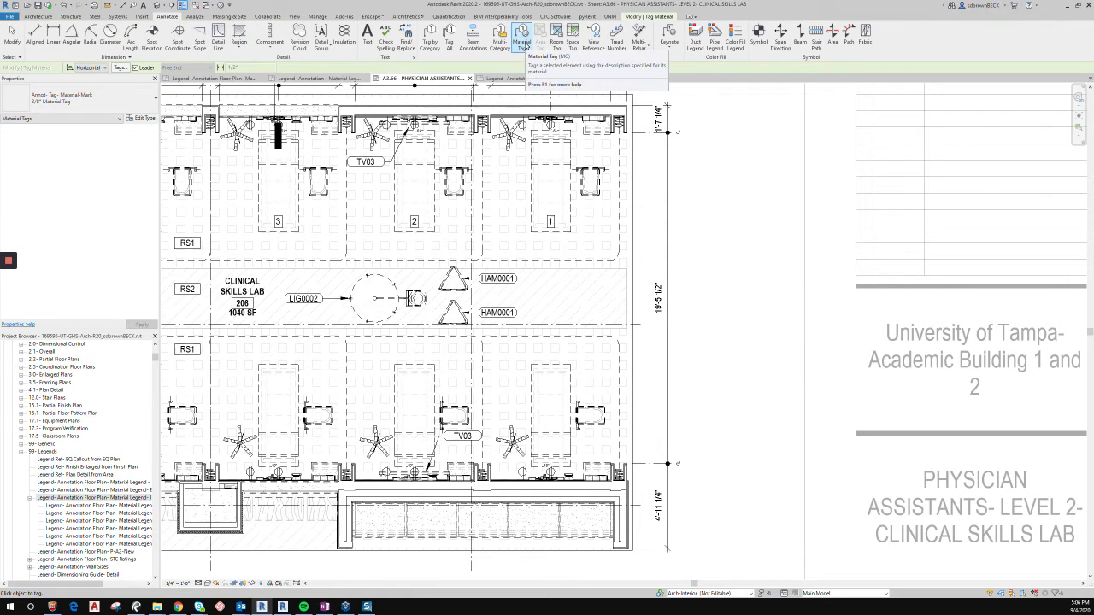
click(76, 99)
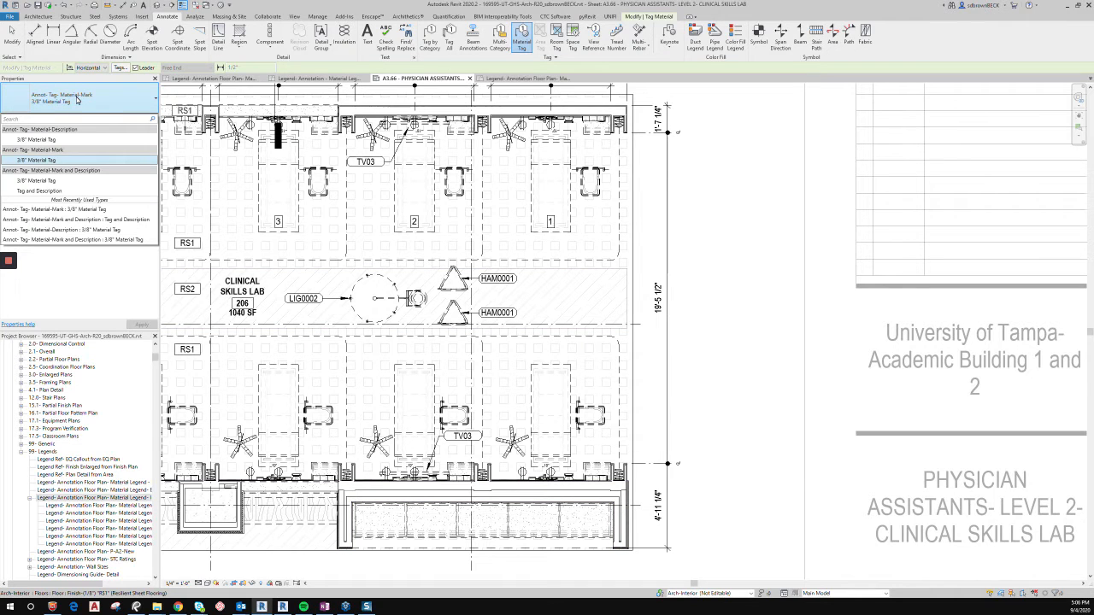
click(72, 138)
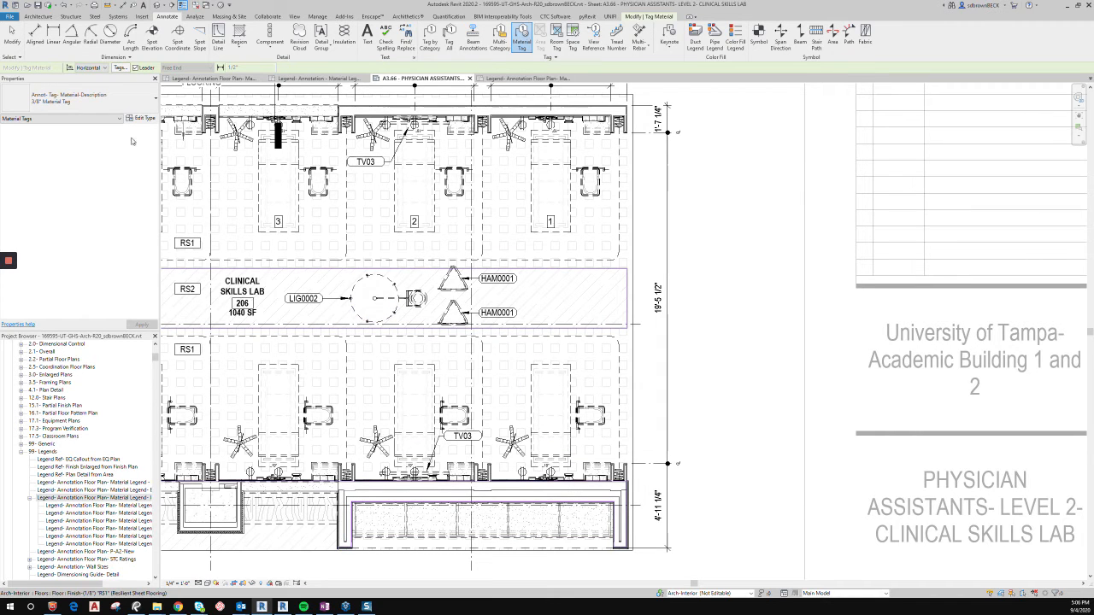
click(109, 109)
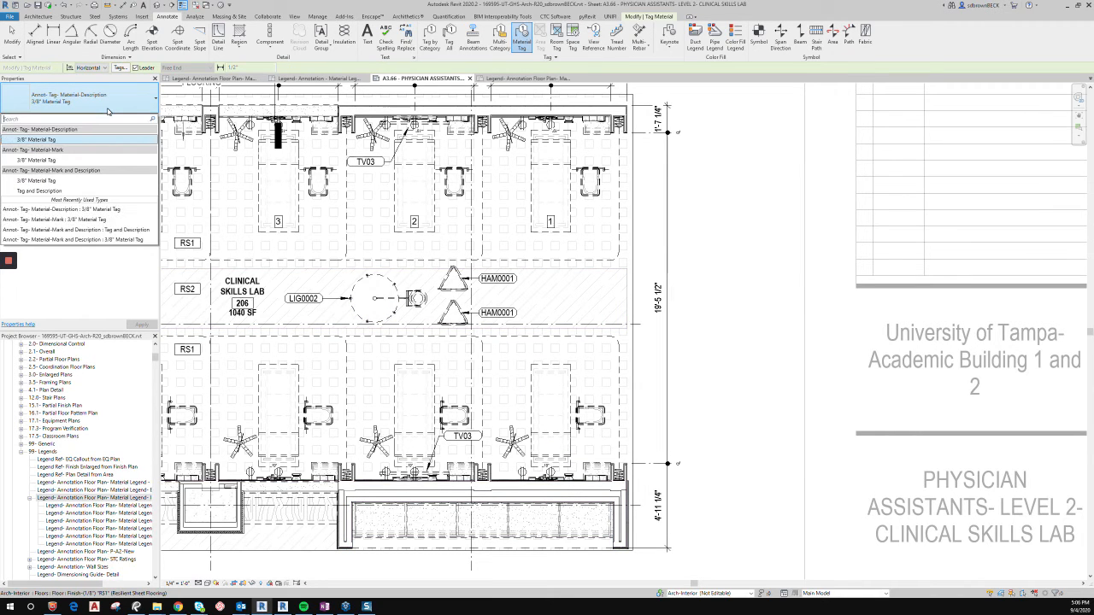
click(102, 159)
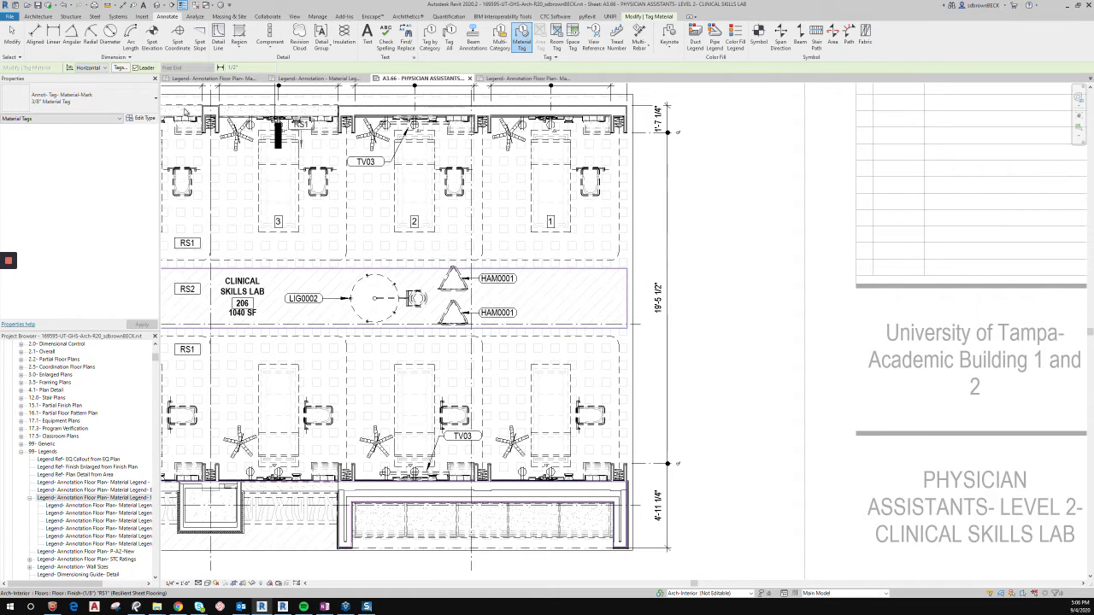
- Tag the upper RS1, central RS2 and lower RS1 flooring with leaders, aligning the three tags beside the lab plan
click(609, 236)
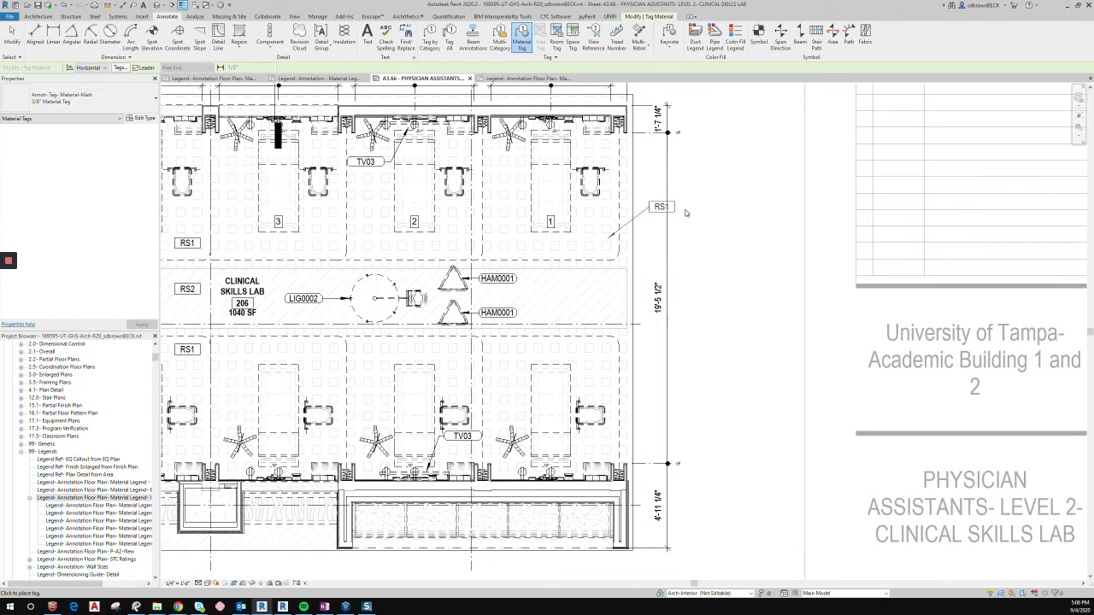
click(685, 211)
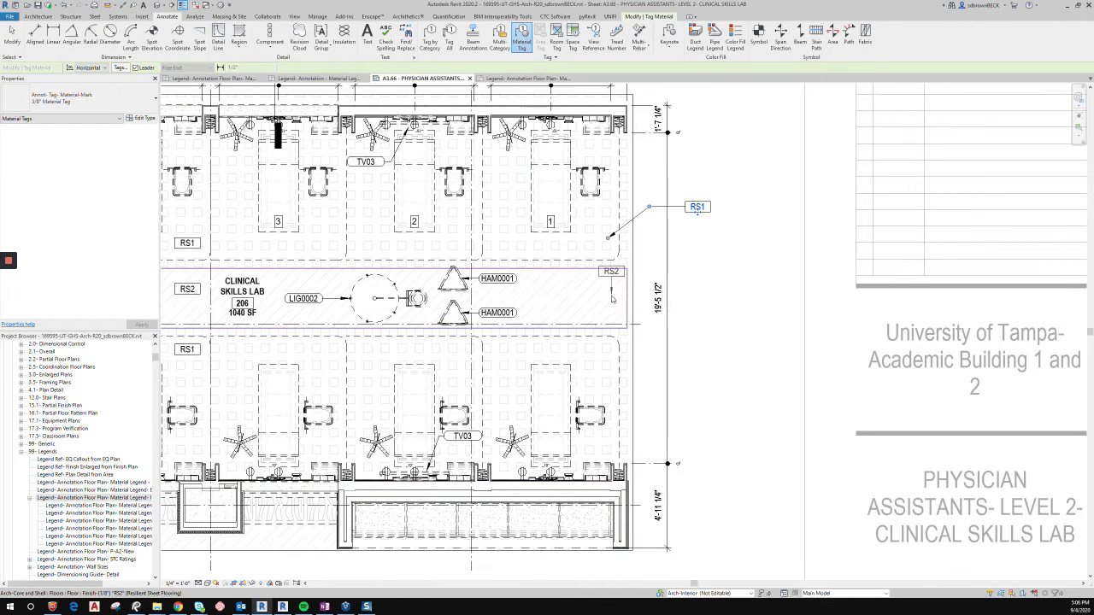
click(647, 274)
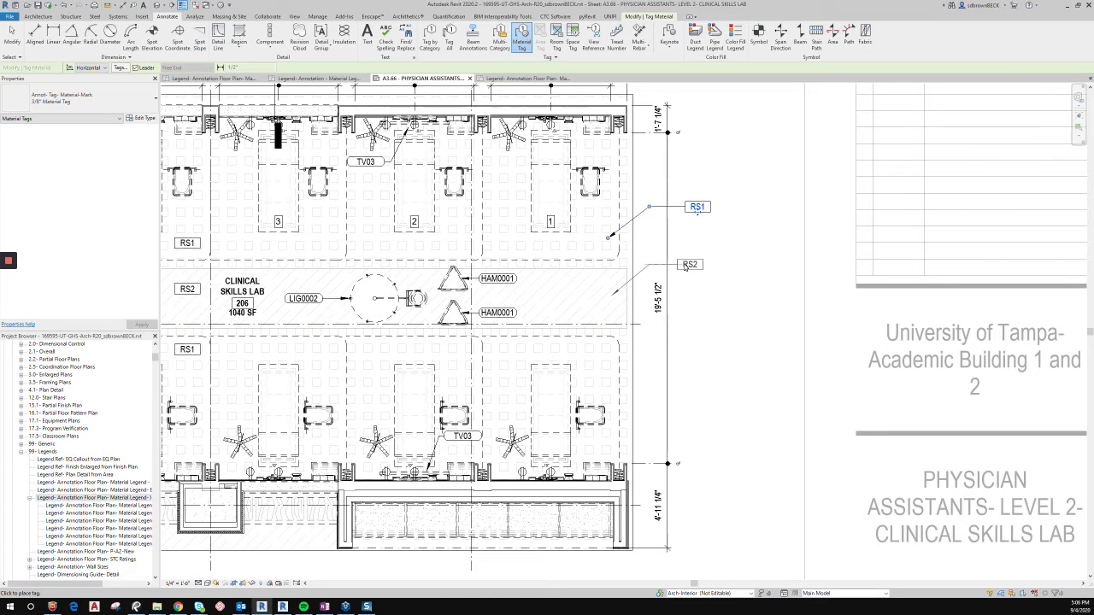
click(694, 265)
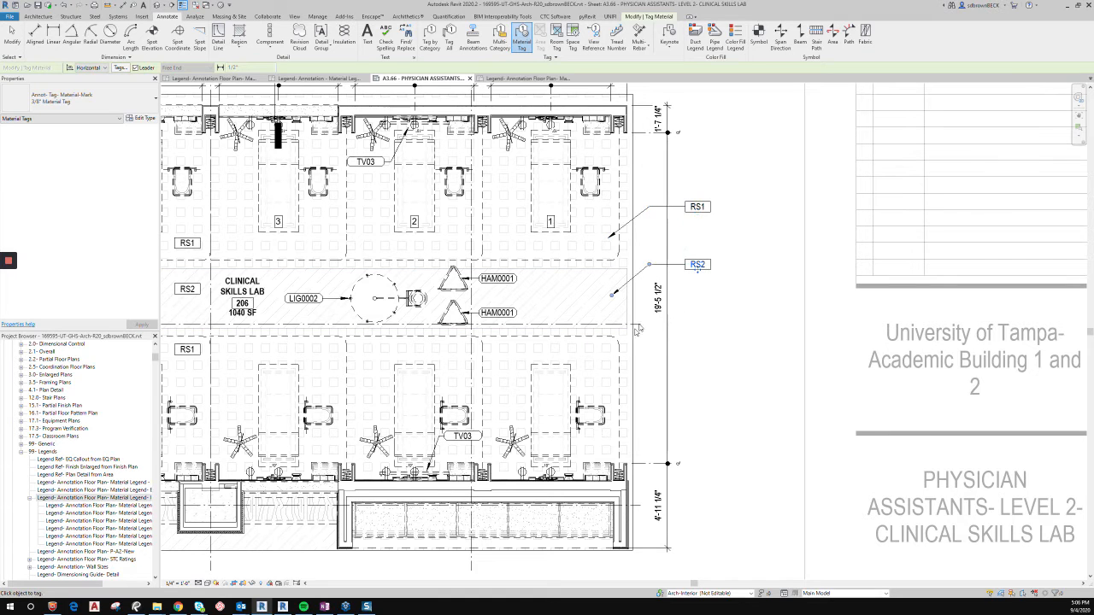
click(620, 380)
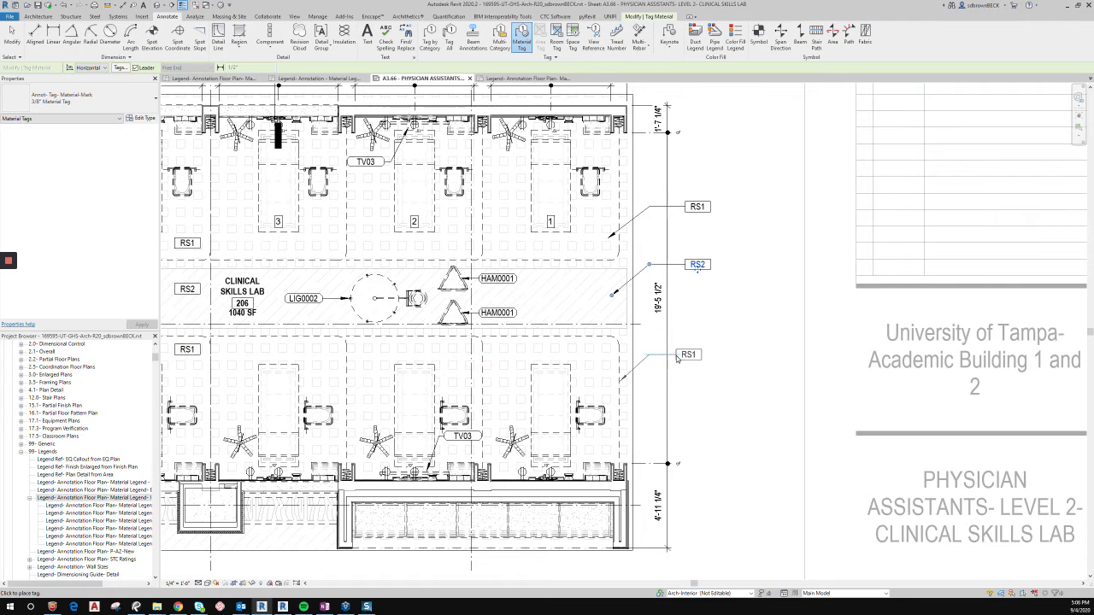
click(686, 357)
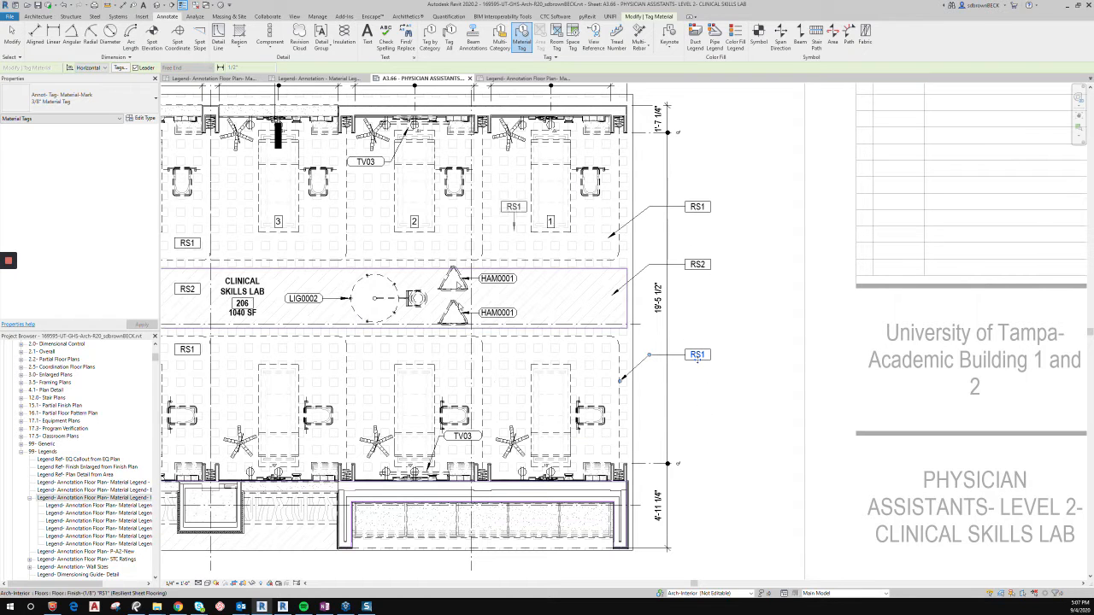
- Remove the leaders from the lower RS1 and central RS2 tags and move both tags inside their floor areas
key(Escape)
key(Escape)
middle_drag(367, 316, 535, 319)
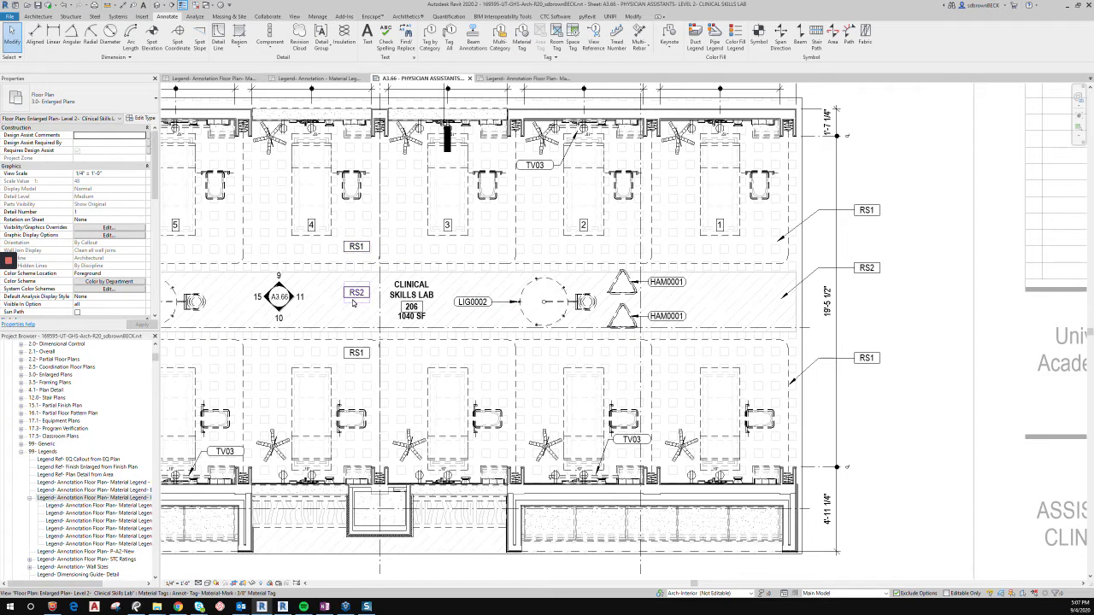
click(863, 360)
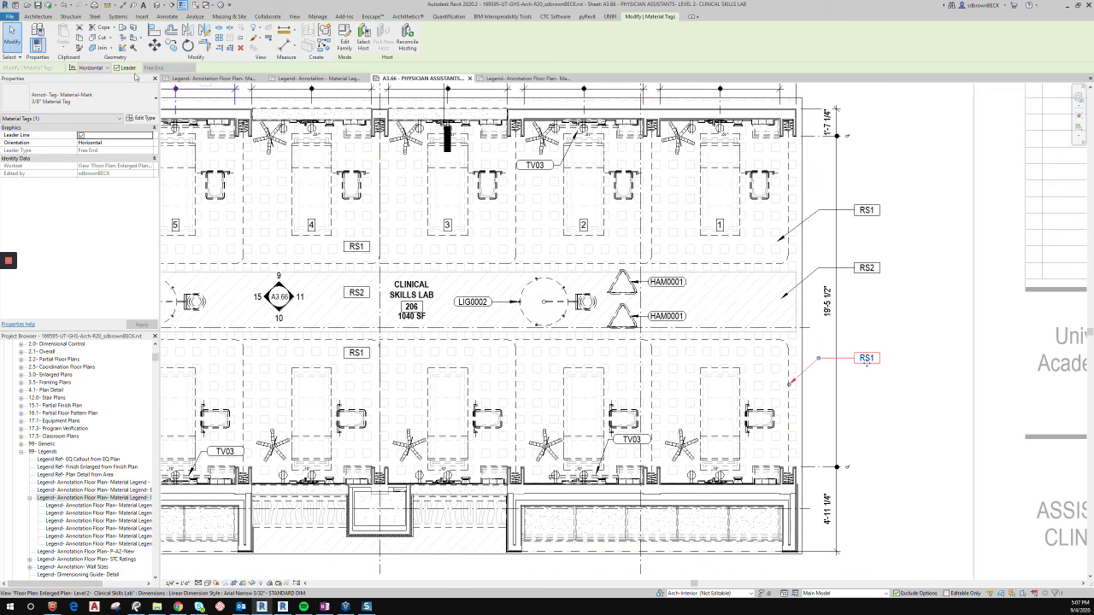
click(117, 68)
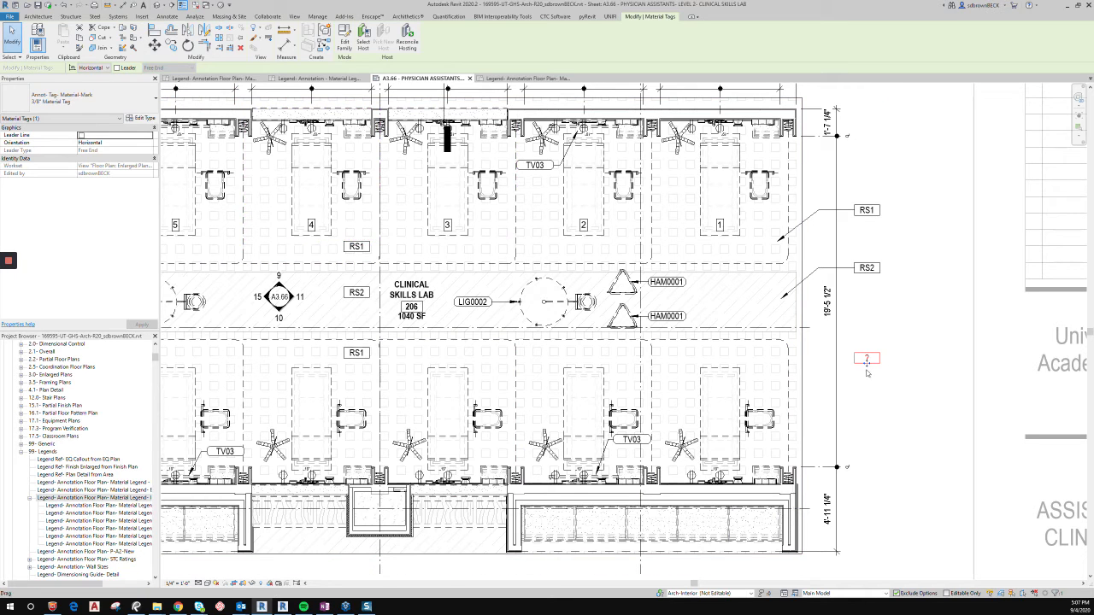
drag(866, 368, 752, 359)
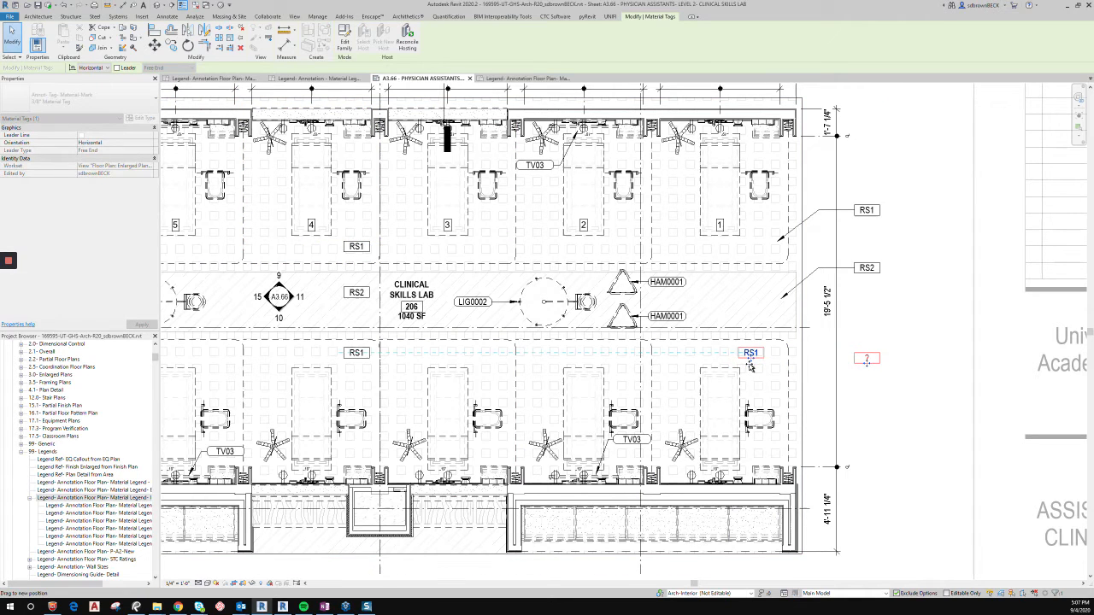
click(866, 267)
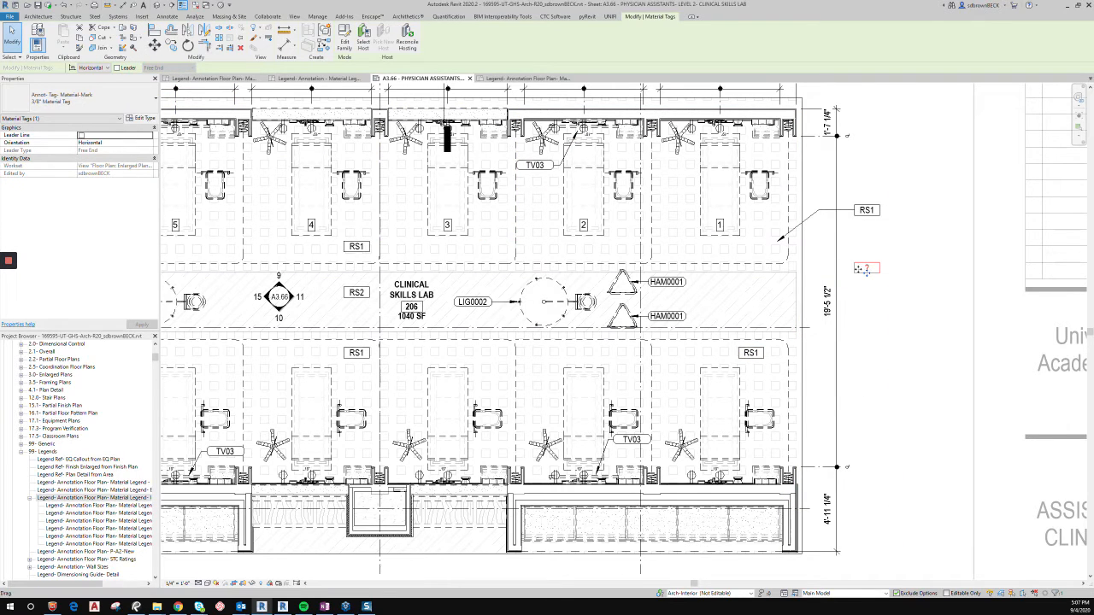
drag(868, 275, 752, 306)
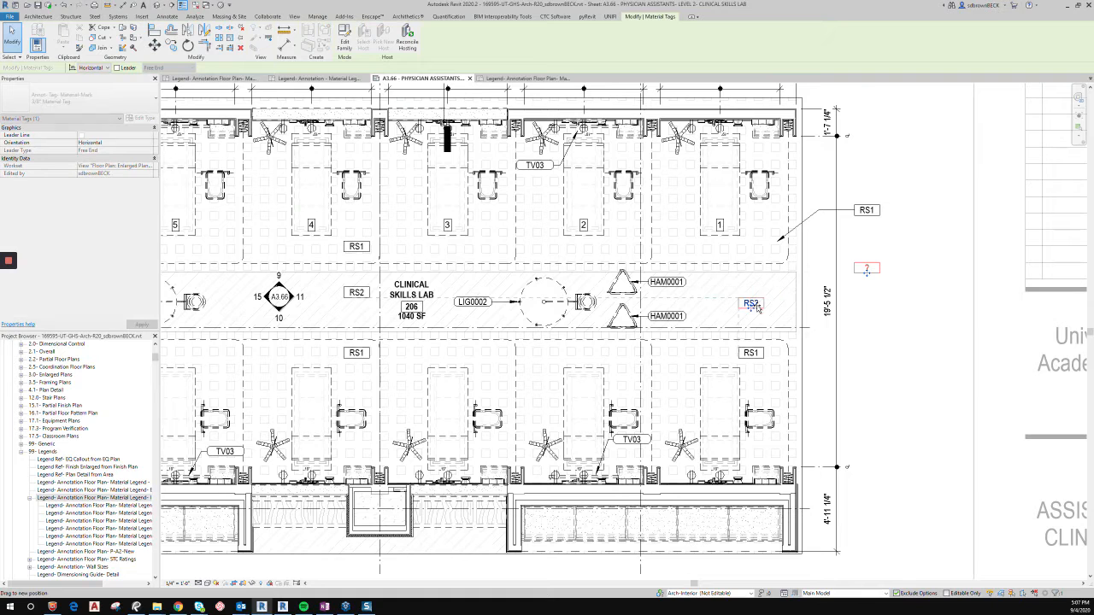
- Deactivate the Clinical Skills Lab enlarged floor plan view on the sheet
scroll(757, 265, down, 3)
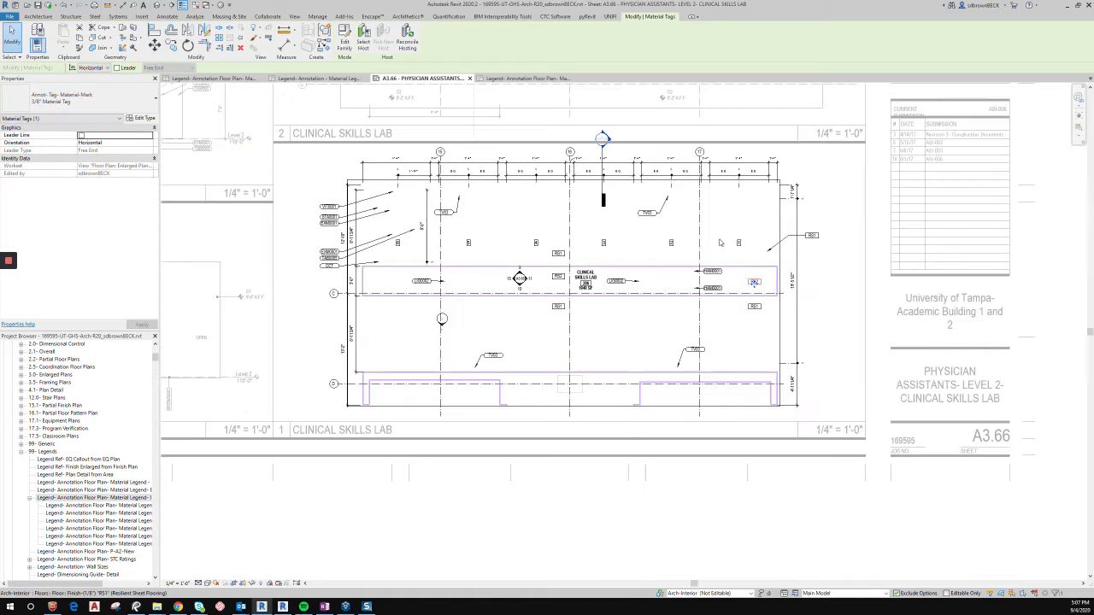
middle_drag(708, 348, 725, 467)
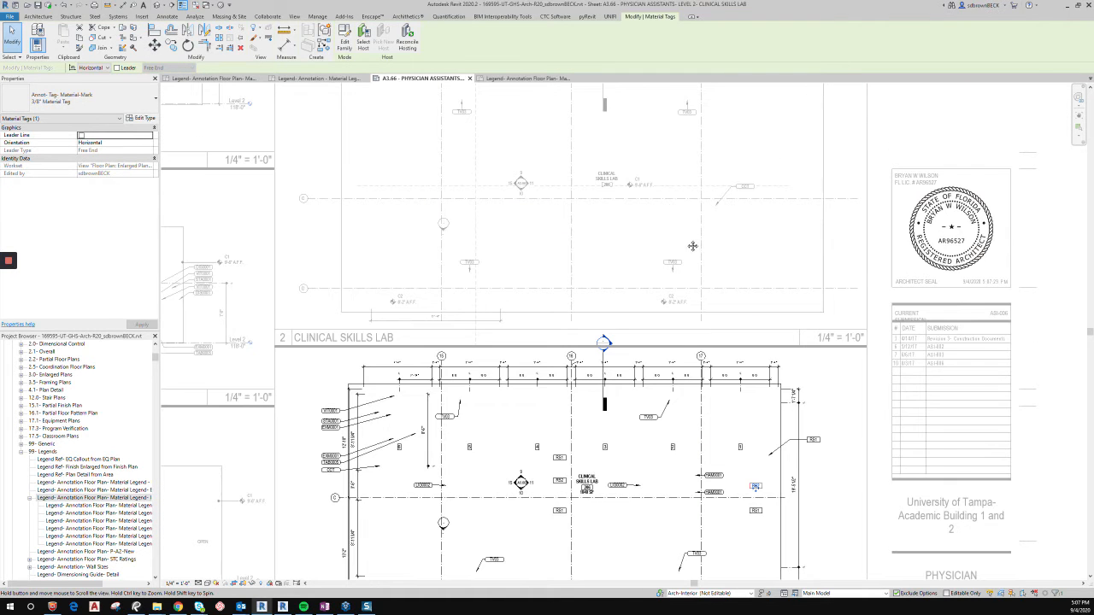
right_click(691, 231)
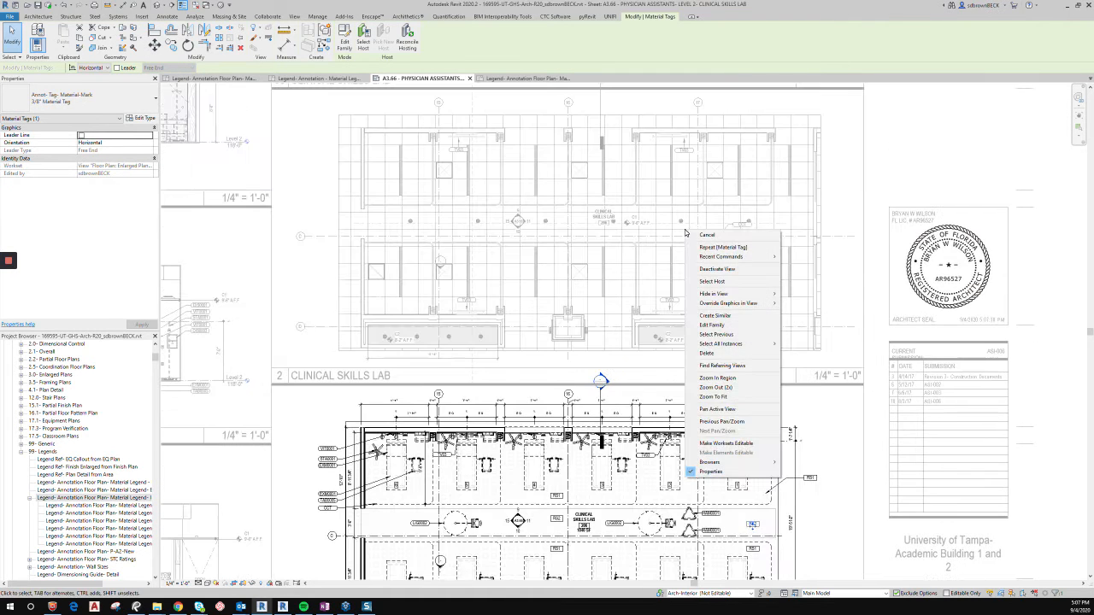
click(715, 269)
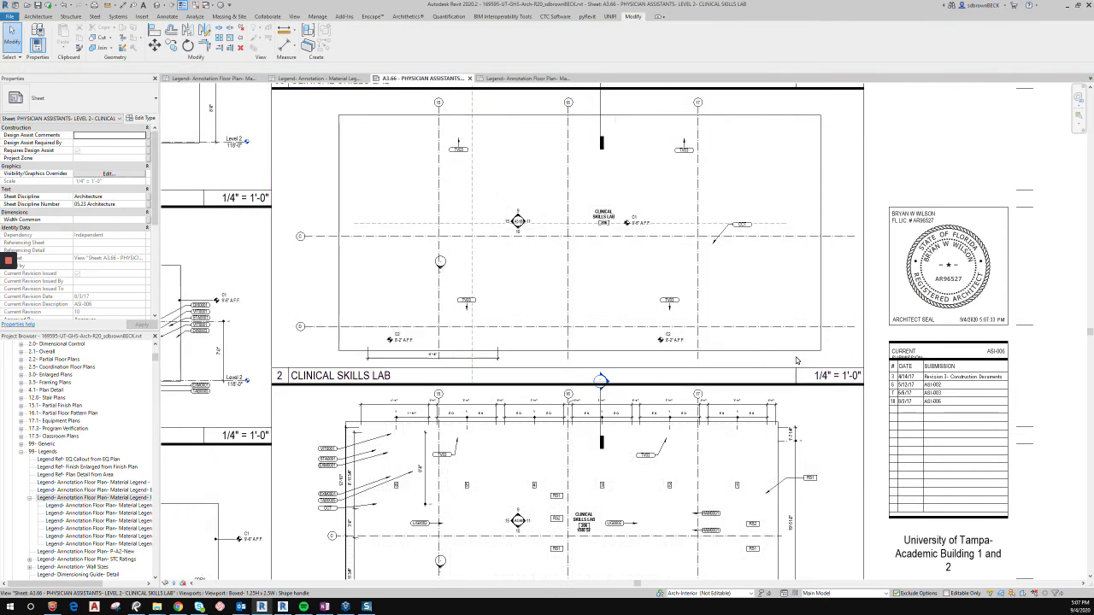
scroll(796, 361, up, 5)
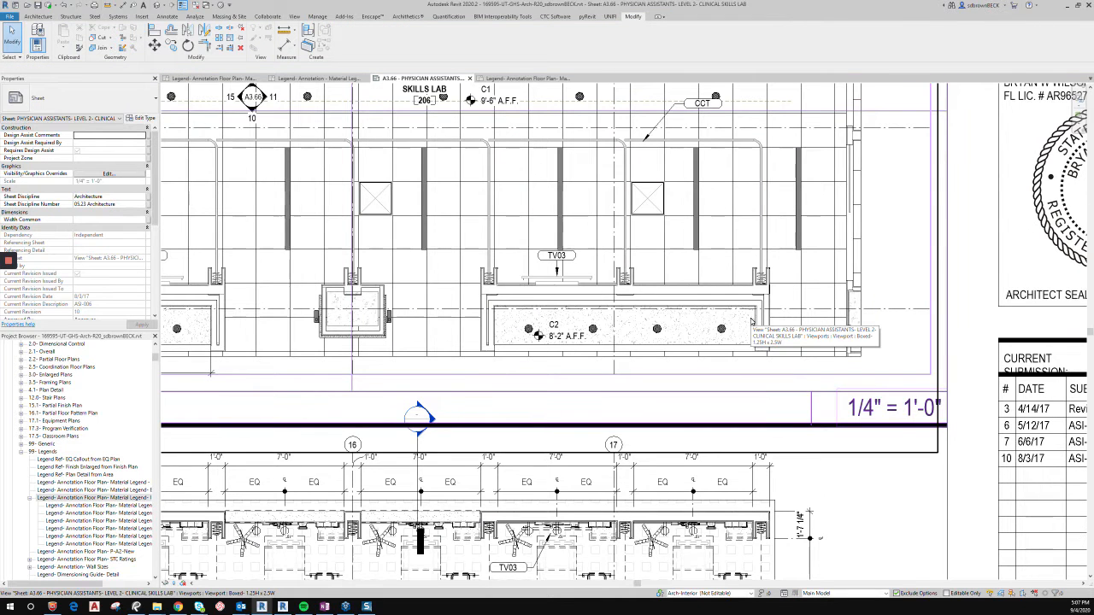
scroll(752, 322, up, 4)
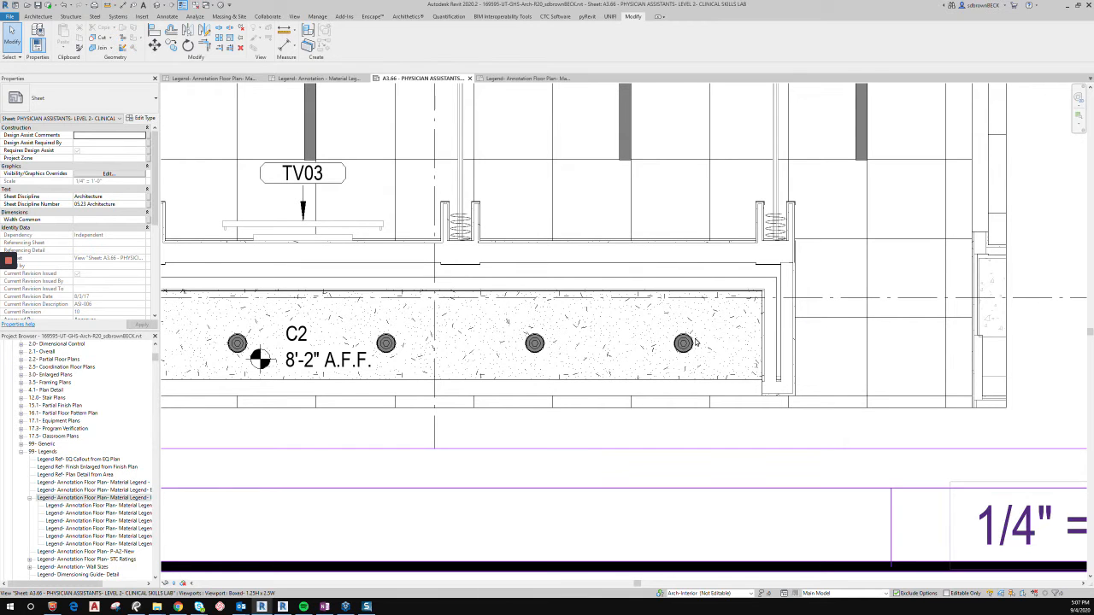
key(m)
key(g)
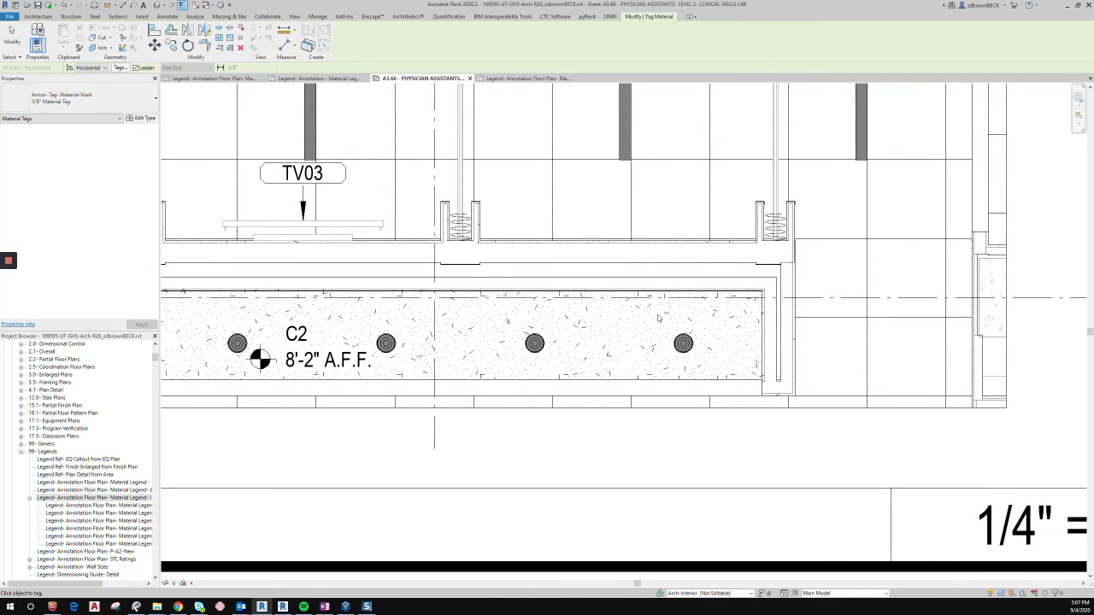
right_click(593, 341)
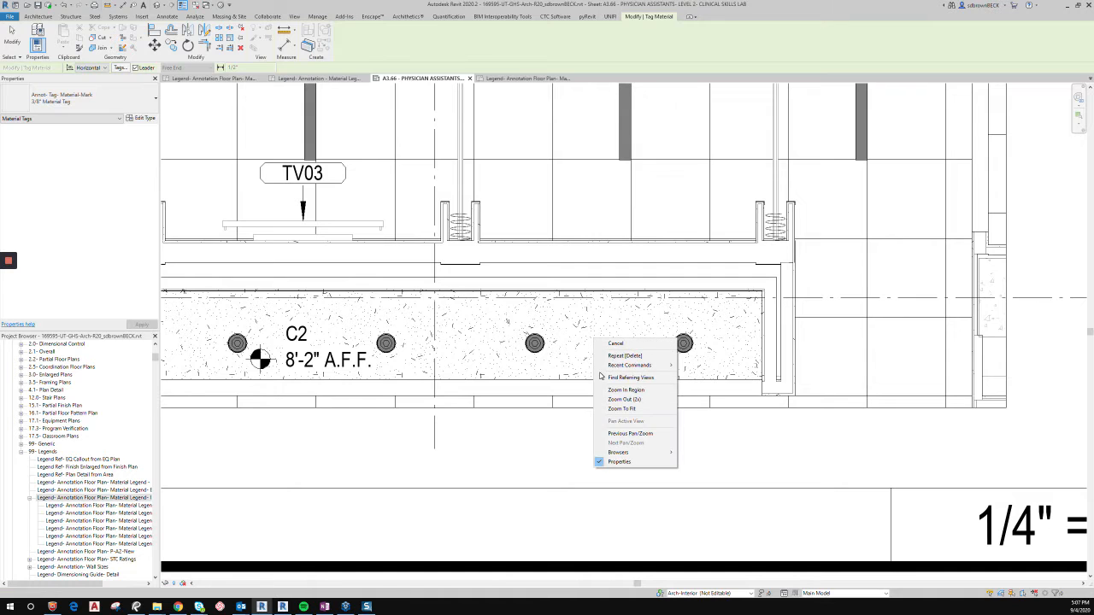
click(583, 331)
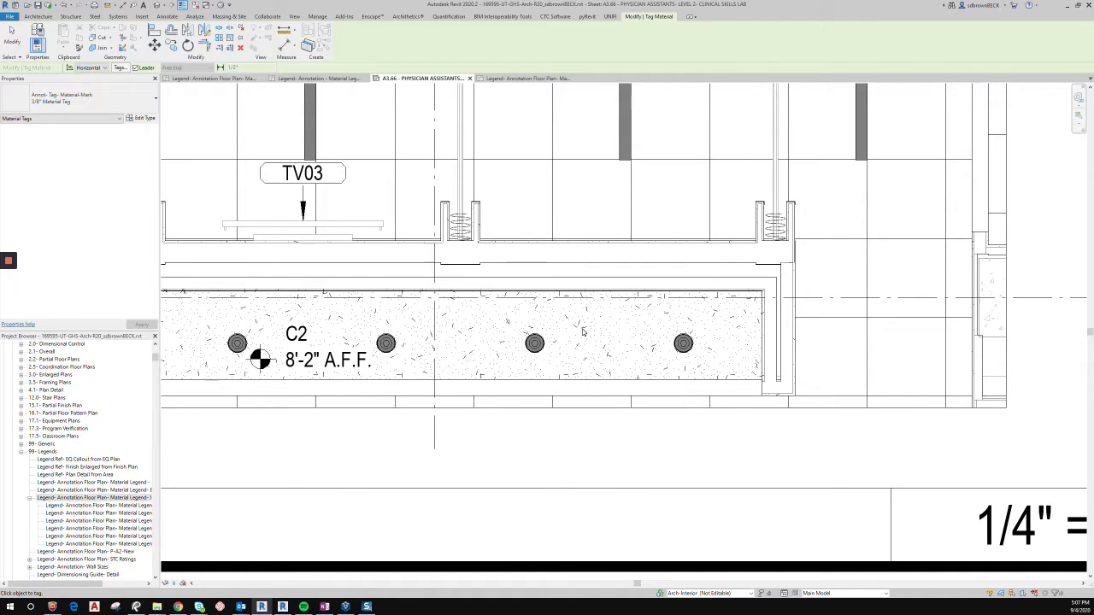
scroll(583, 331, down, 5)
right_click(582, 331)
click(585, 344)
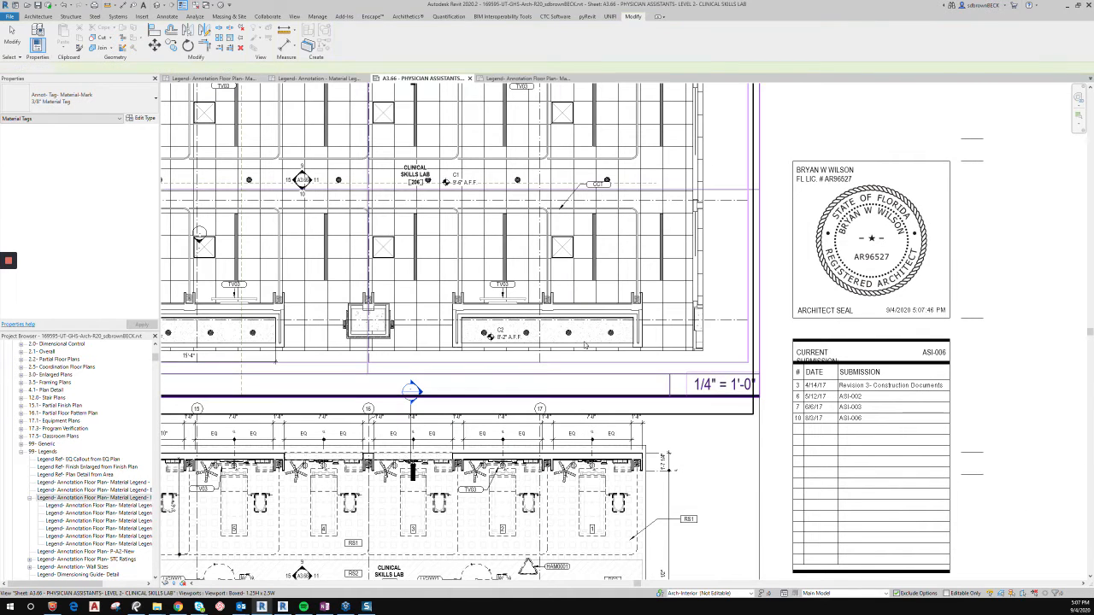
- Activate the Clinical Skills Lab enlarged ceiling plan and place a material mark tag with a leader on the C2 ceiling
right_click(584, 343)
click(601, 379)
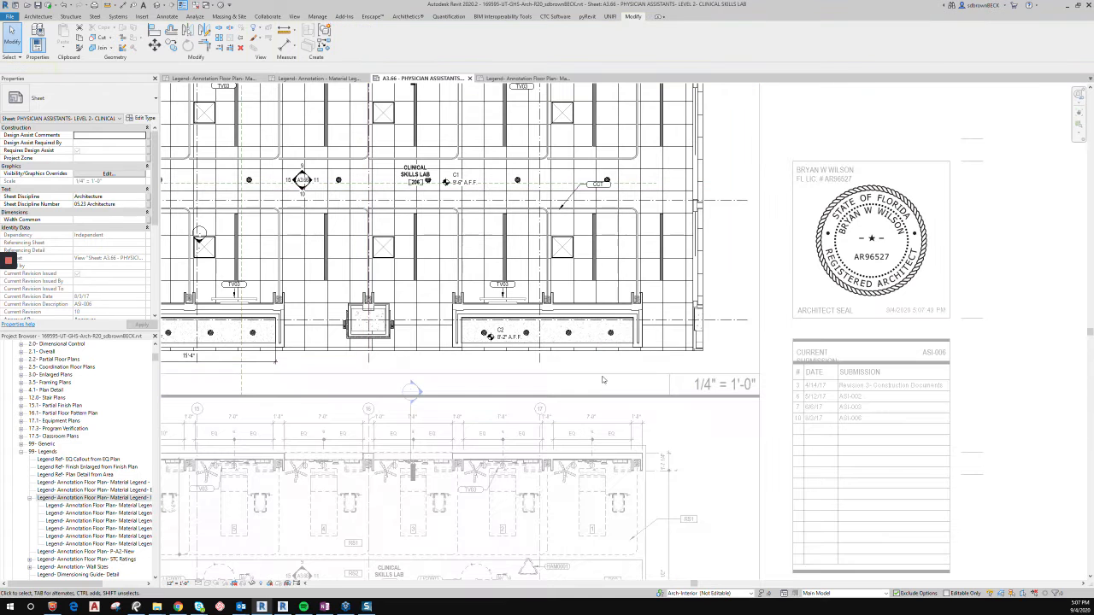
key(m)
key(t)
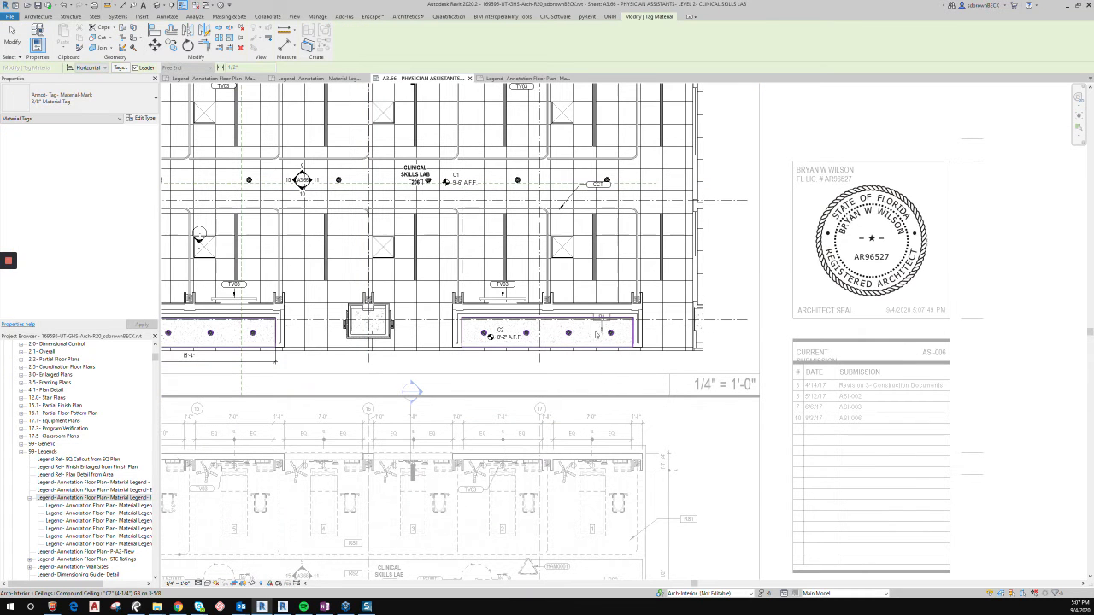
scroll(594, 335, up, 2)
click(592, 334)
click(628, 371)
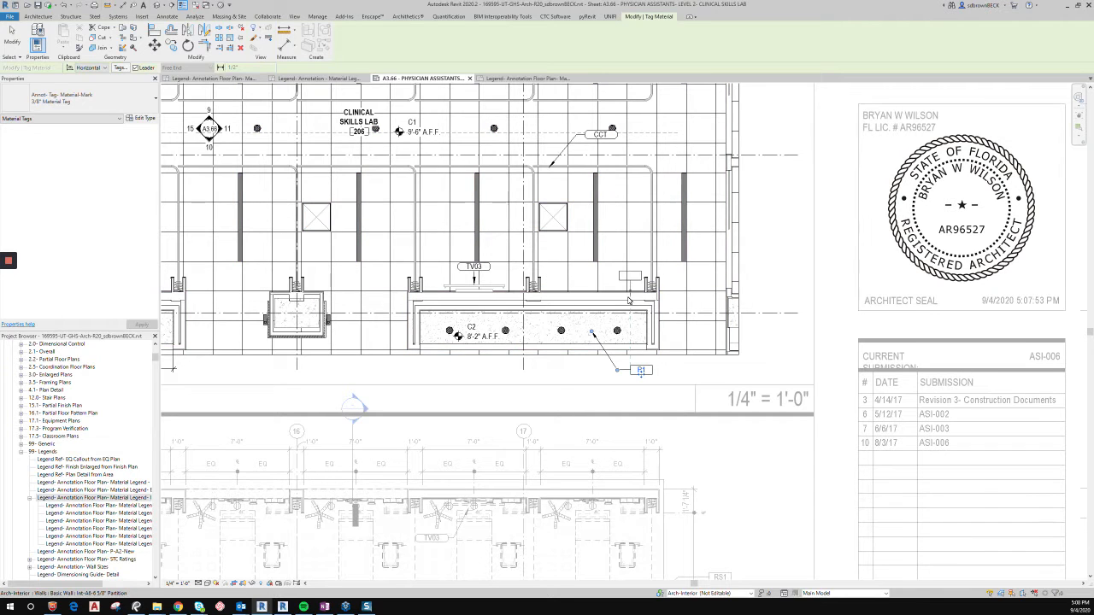
- Switch the material tag type to Annot- Tag- Material-Description 3/8" Material Tag
click(122, 102)
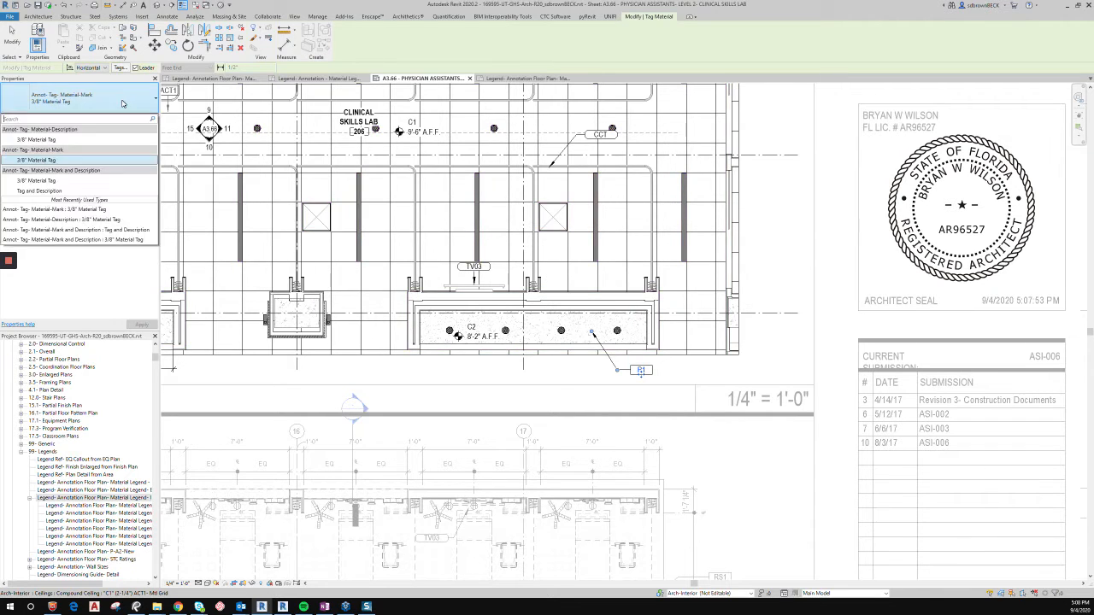
click(91, 142)
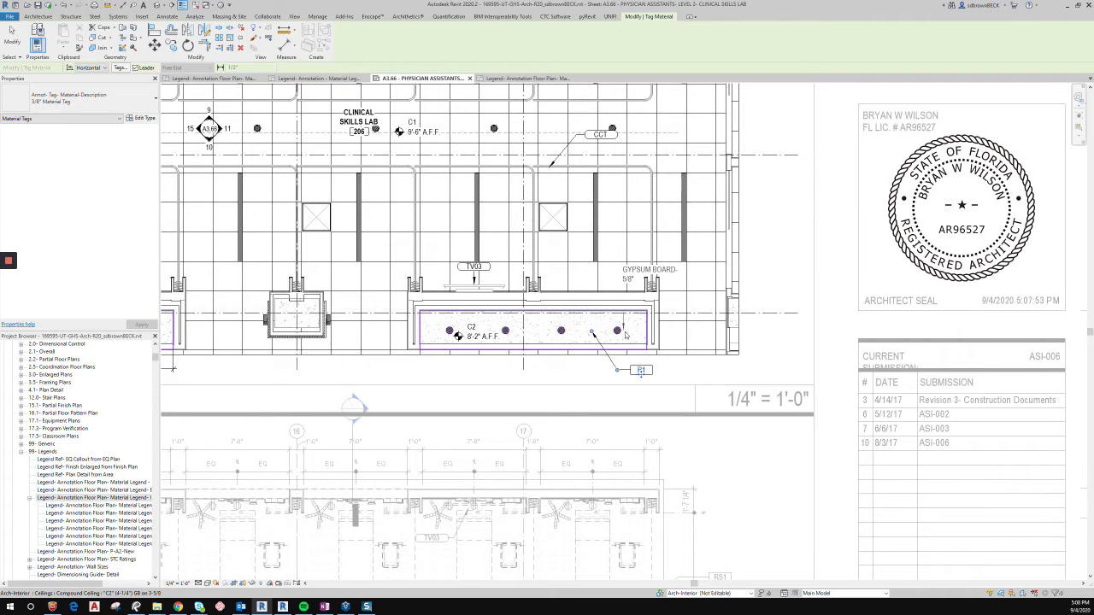
key(Escape)
- Deactivate the Clinical Skills Lab enlarged ceiling plan view on the sheet
scroll(628, 329, down, 5)
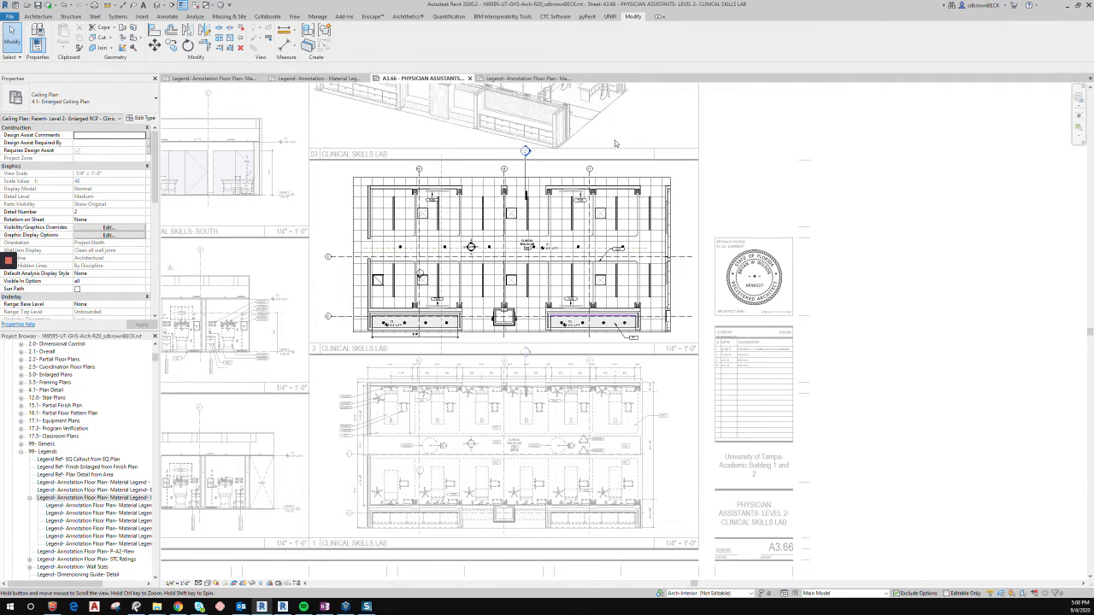
right_click(615, 140)
click(625, 179)
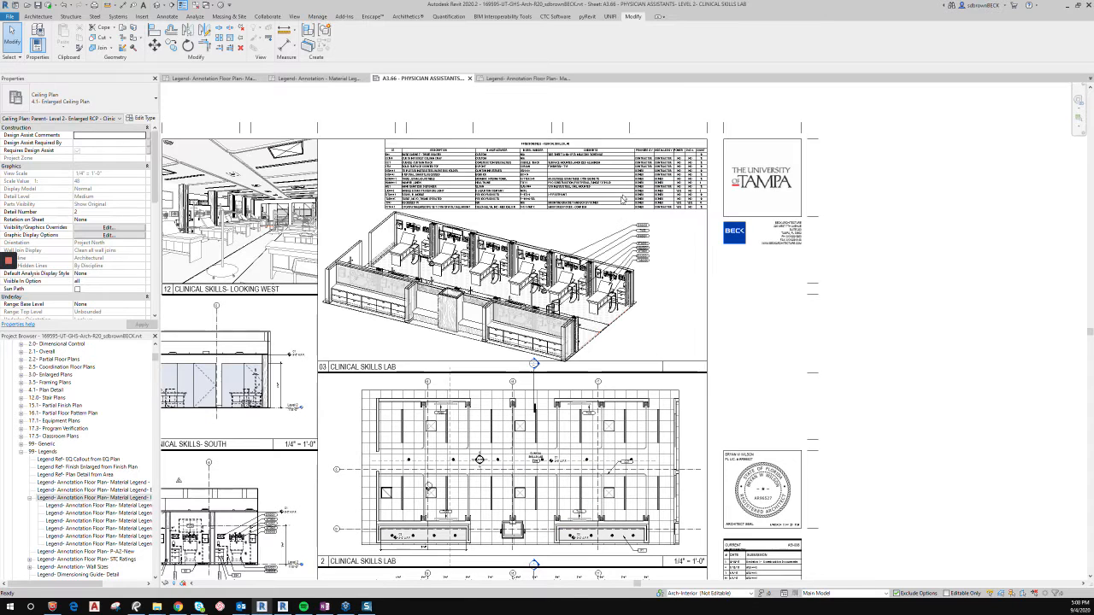
- Activate the 3D Clinical Skills Lab view and tag a rear curtain pocket column as WOOD VENEER with a leader
scroll(445, 281, up, 2)
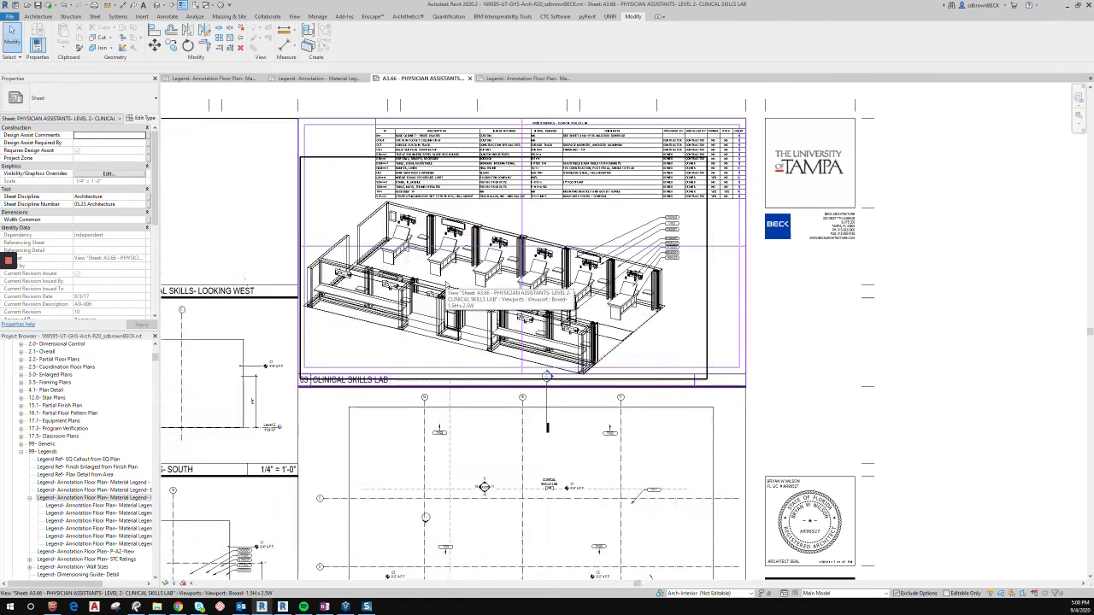
key(z)
key(r)
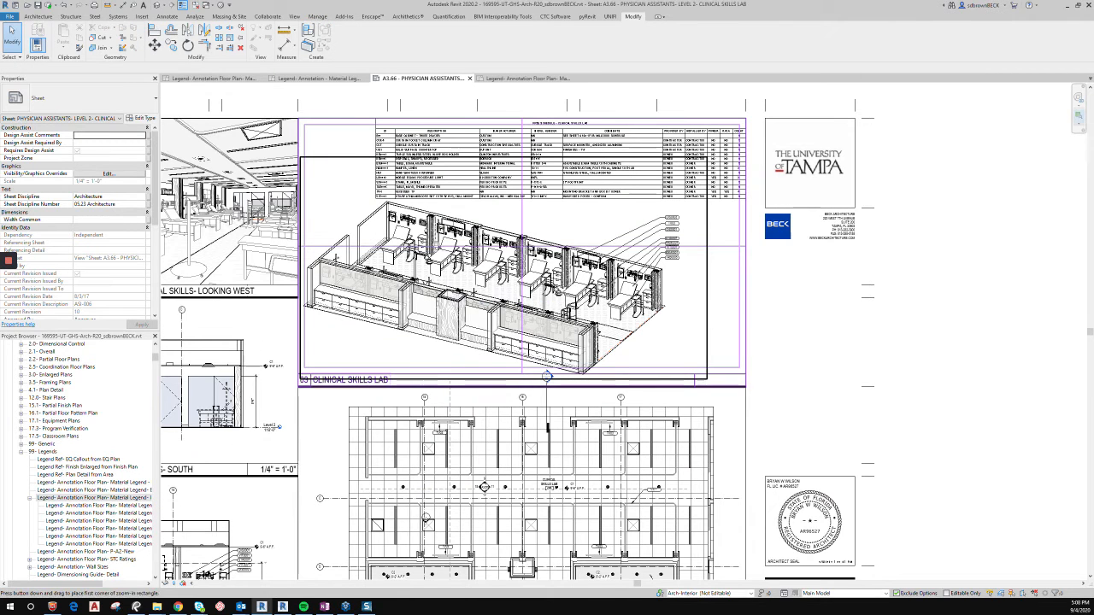
drag(315, 199, 826, 414)
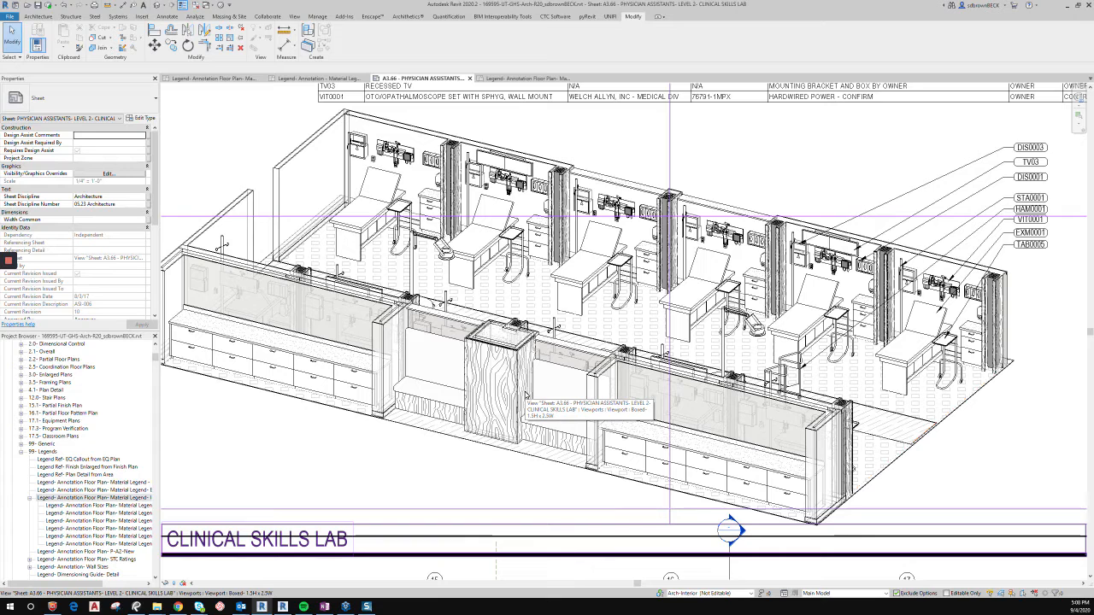
right_click(421, 373)
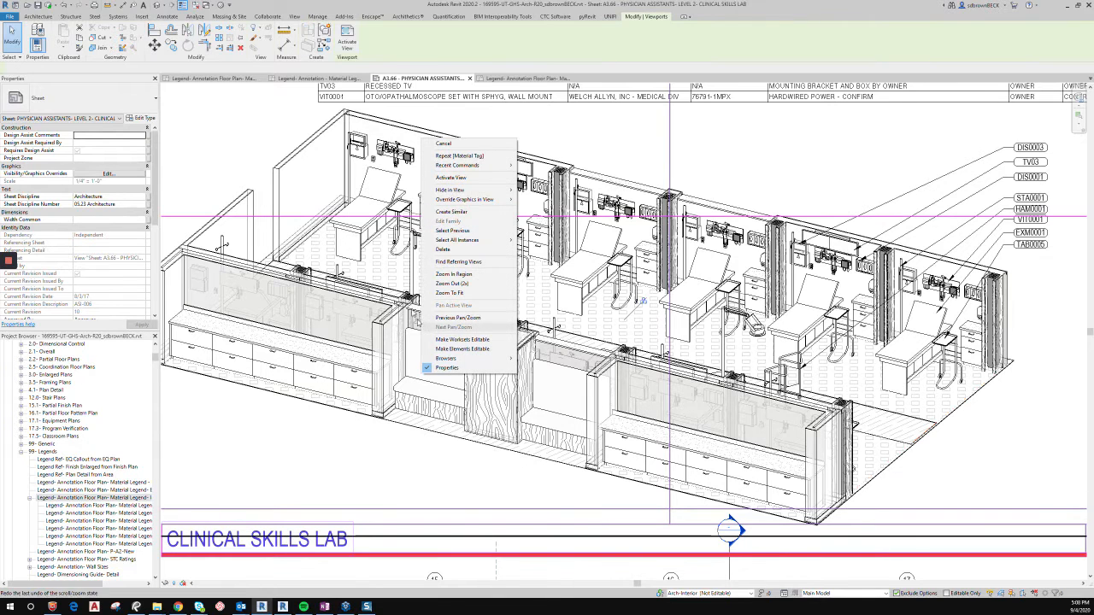
click(451, 177)
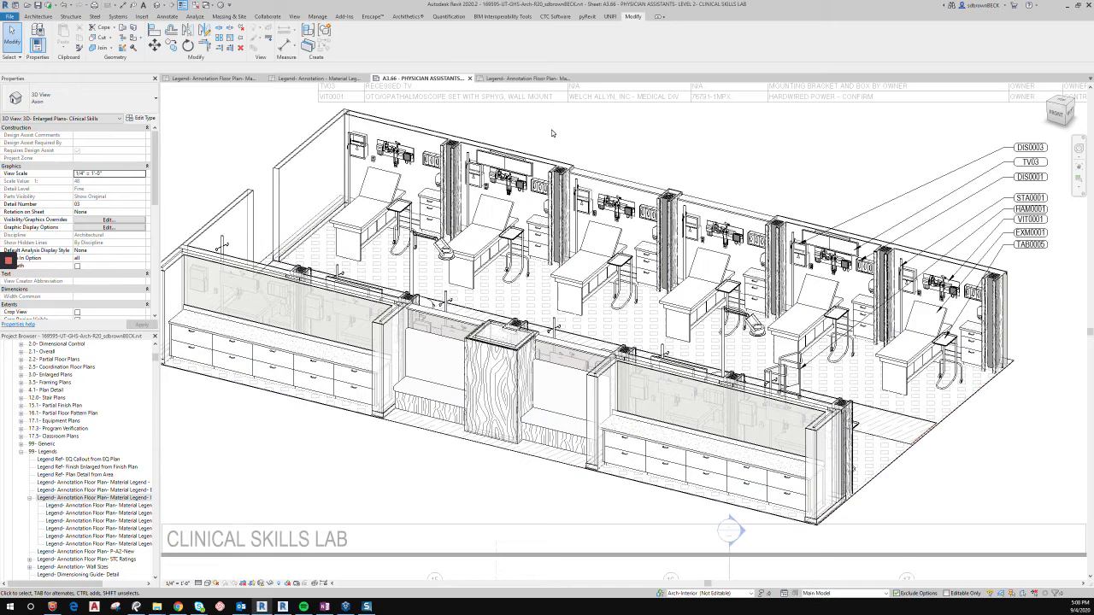
key(g)
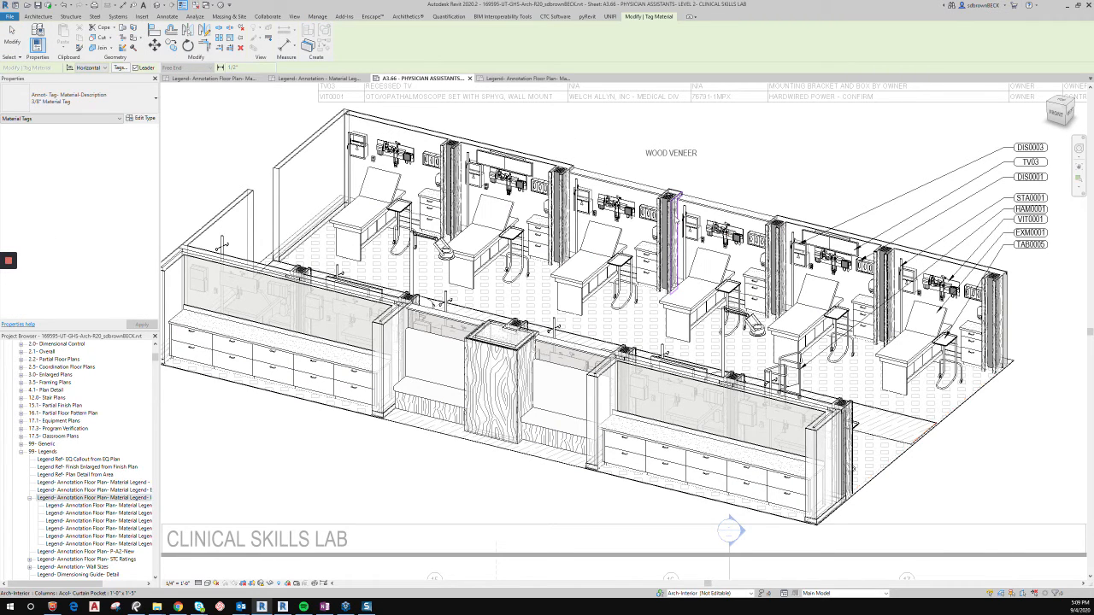
click(724, 181)
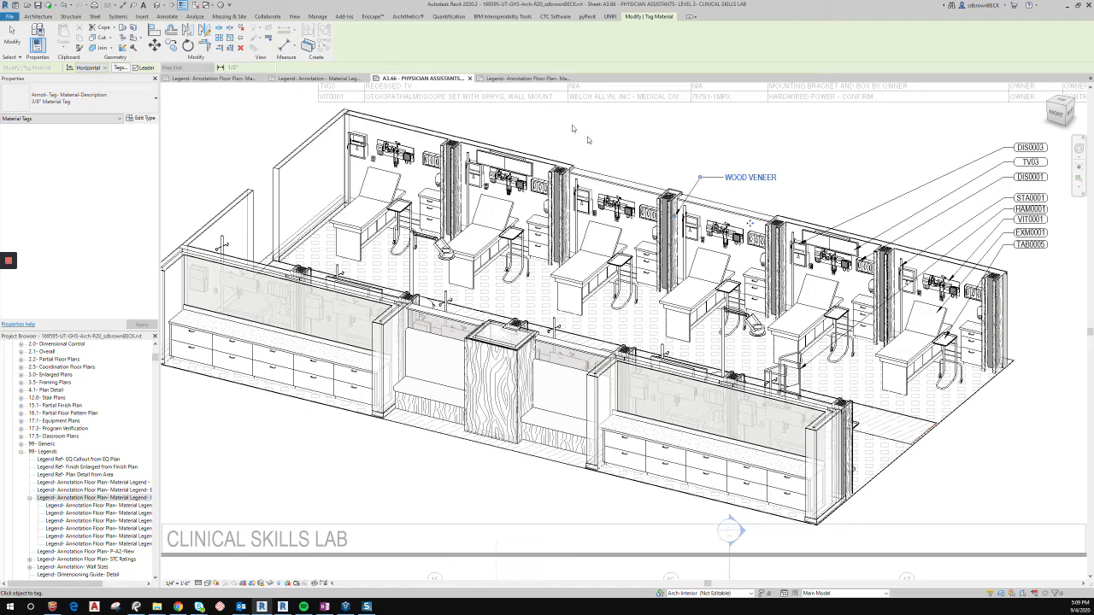
- Set the tag type to Annot- Tag- Material-Mark 3/8" Material Tag and place stacked WD1, F5 and MC1 tags beside the neighbouring curtain pocket column
click(126, 93)
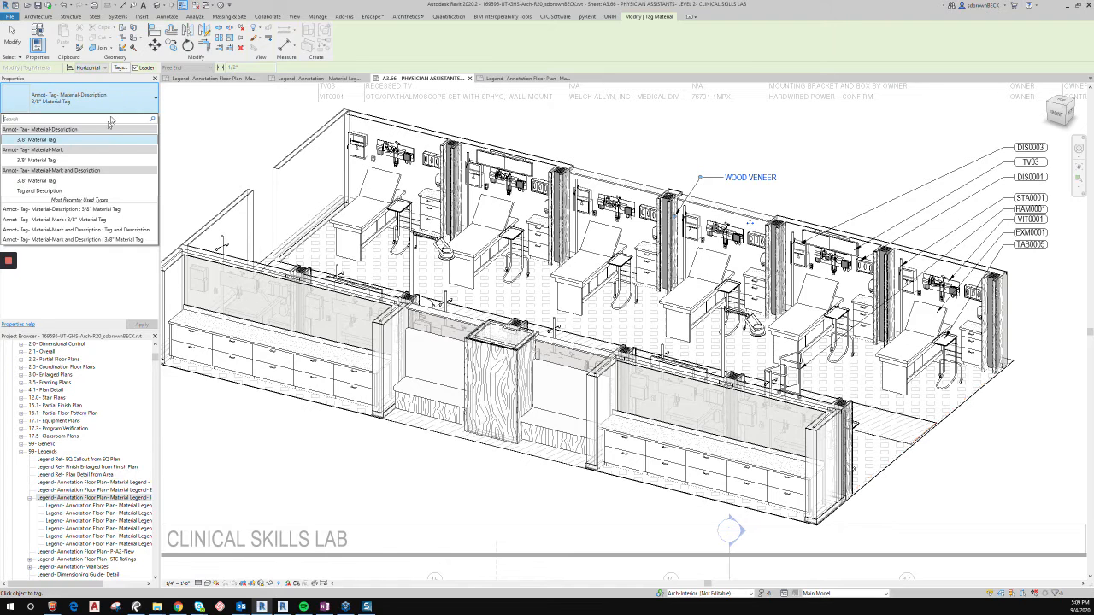
click(72, 162)
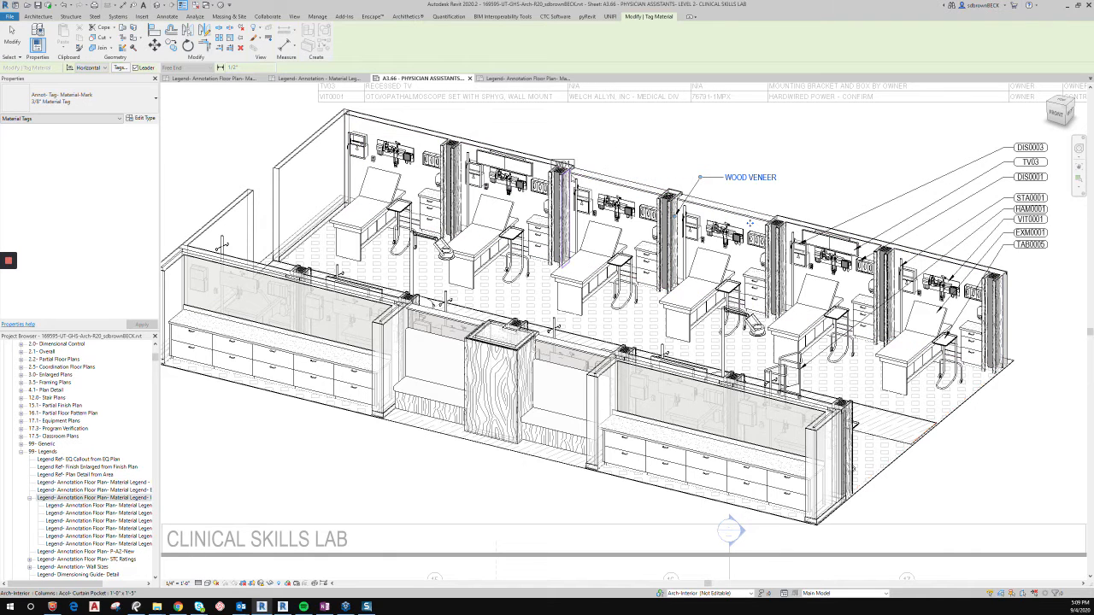
click(615, 142)
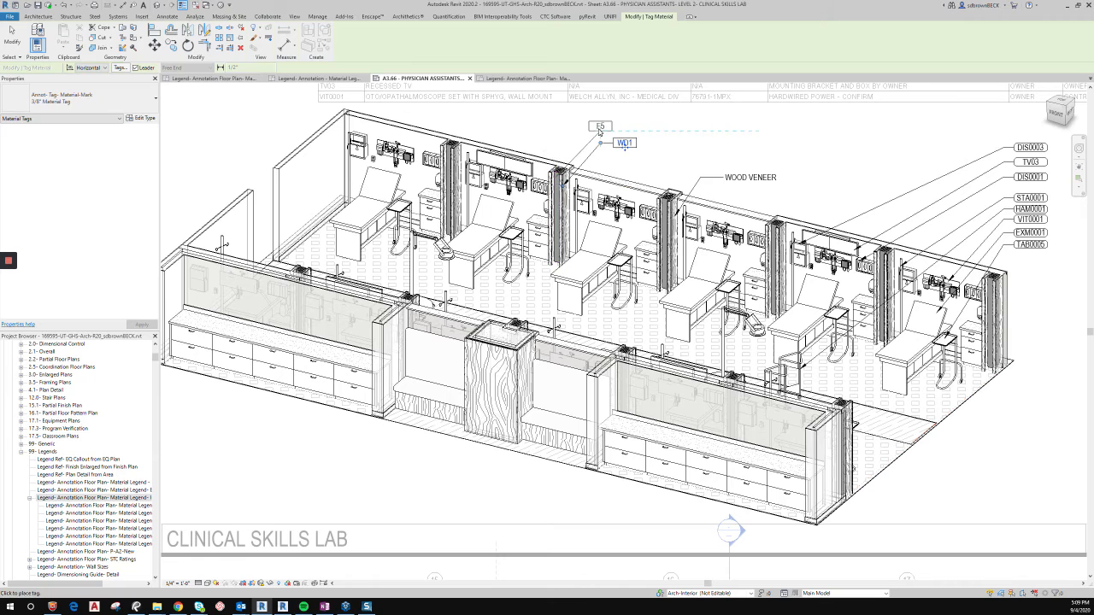
click(617, 155)
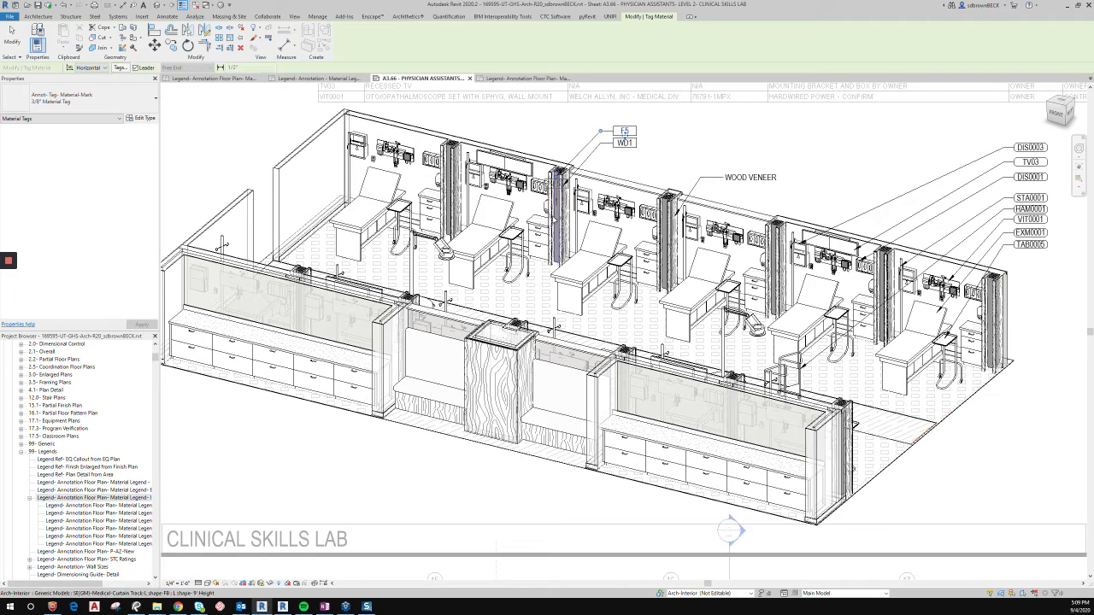
click(617, 174)
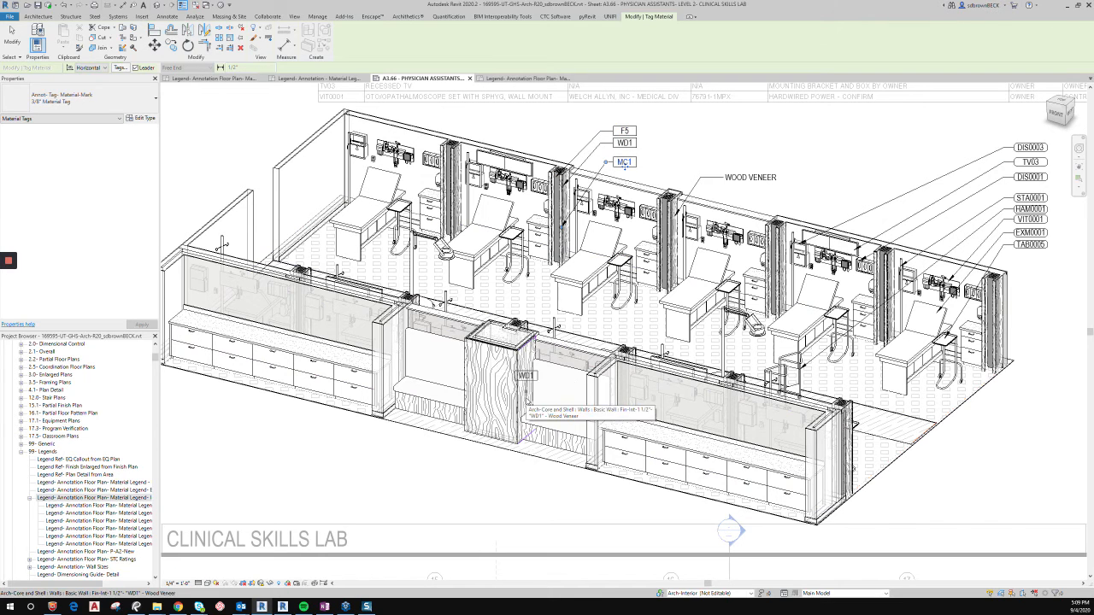
- Tag the front and side faces of the wood veneer column as WD1, stacking both tags at the same spot below the column
click(452, 466)
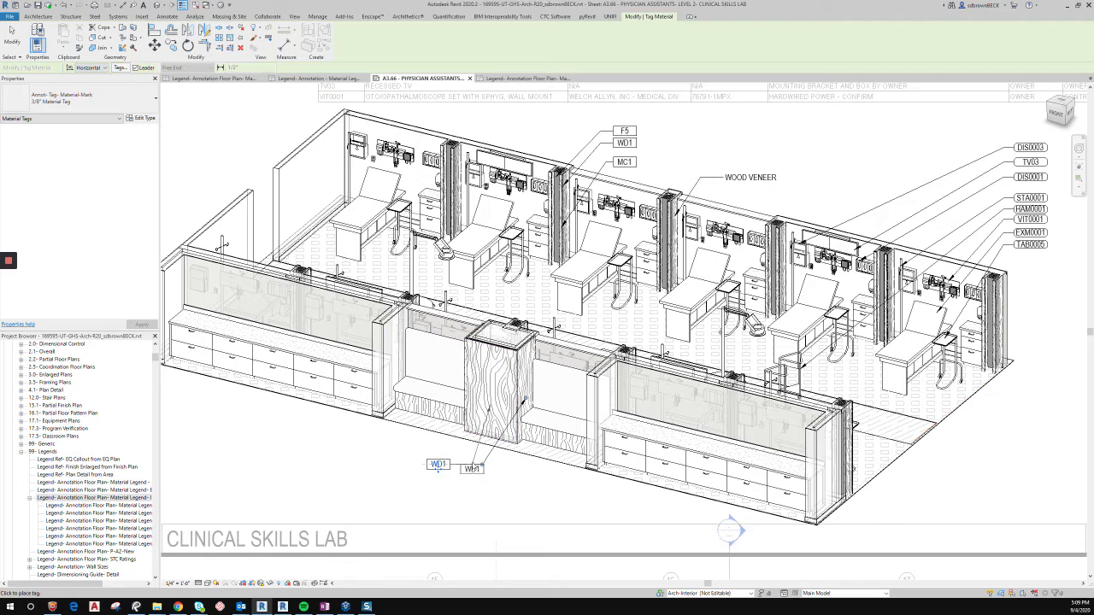
click(466, 466)
mouse_move(453, 481)
mouse_down()
mouse_move(445, 473)
mouse_move(454, 486)
mouse_up()
scroll(455, 485, down, 2)
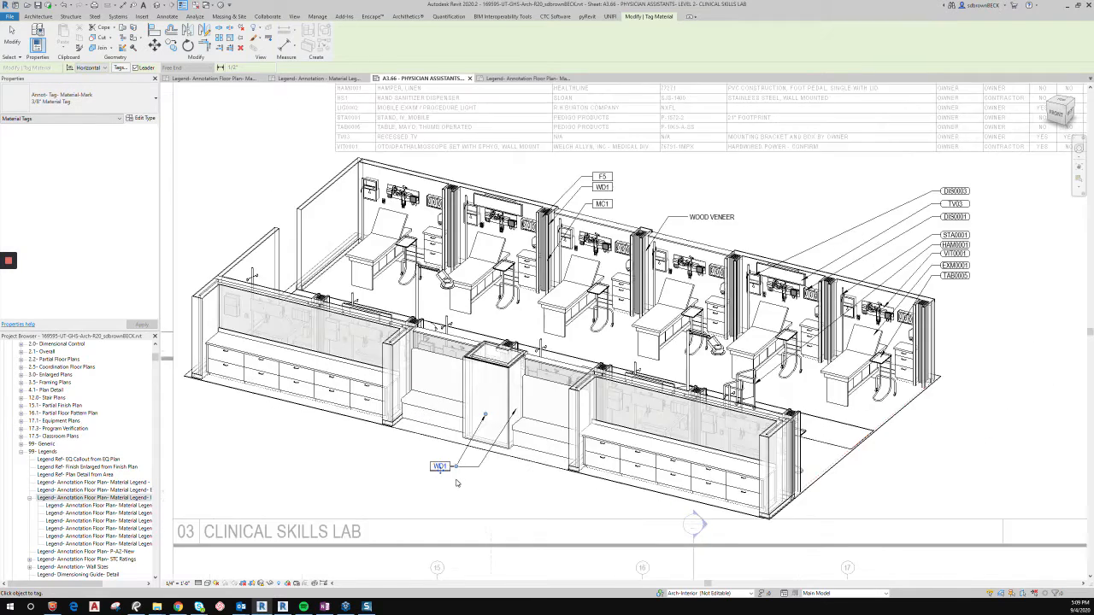
scroll(460, 476, up, 1)
click(463, 475)
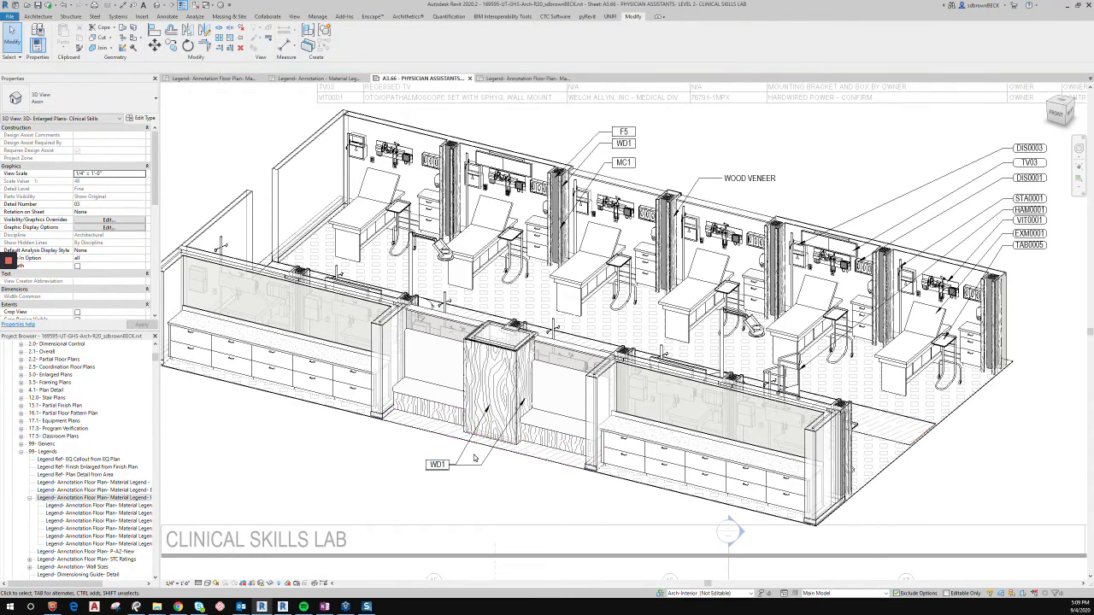
- Tag the wood panel below the bench beside the column as WD1, stacking it on the existing WD1 tags
scroll(470, 459, up, 1)
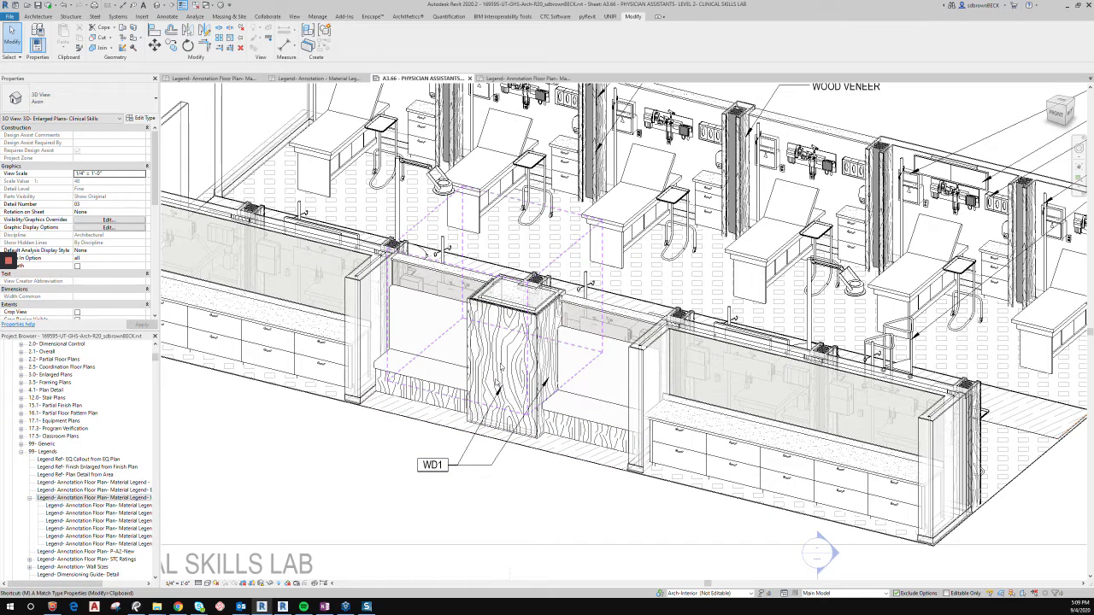
key(m)
key(t)
click(443, 402)
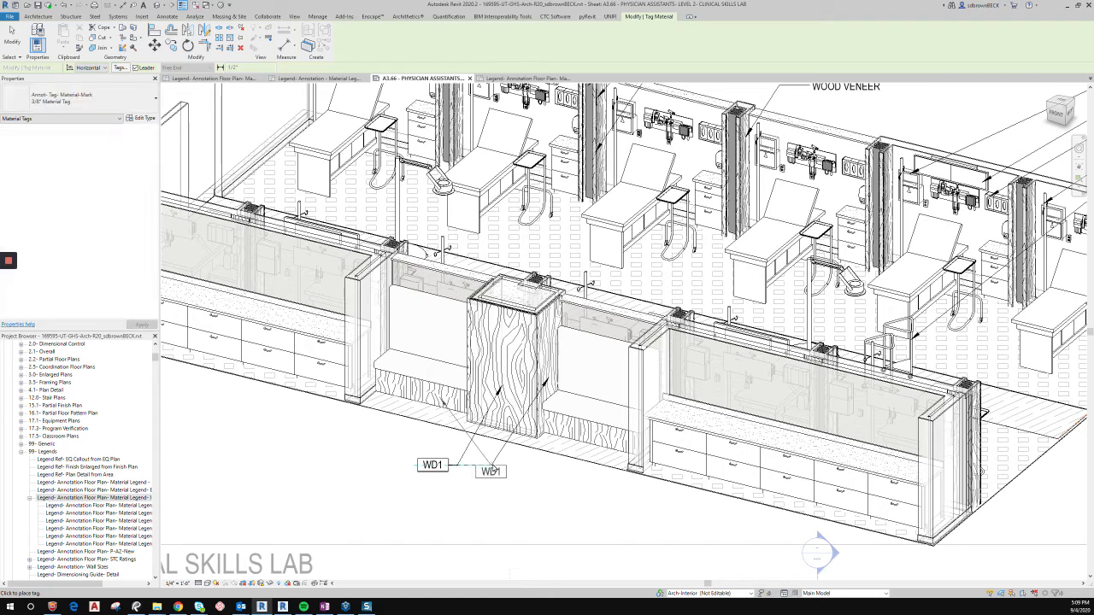
click(448, 465)
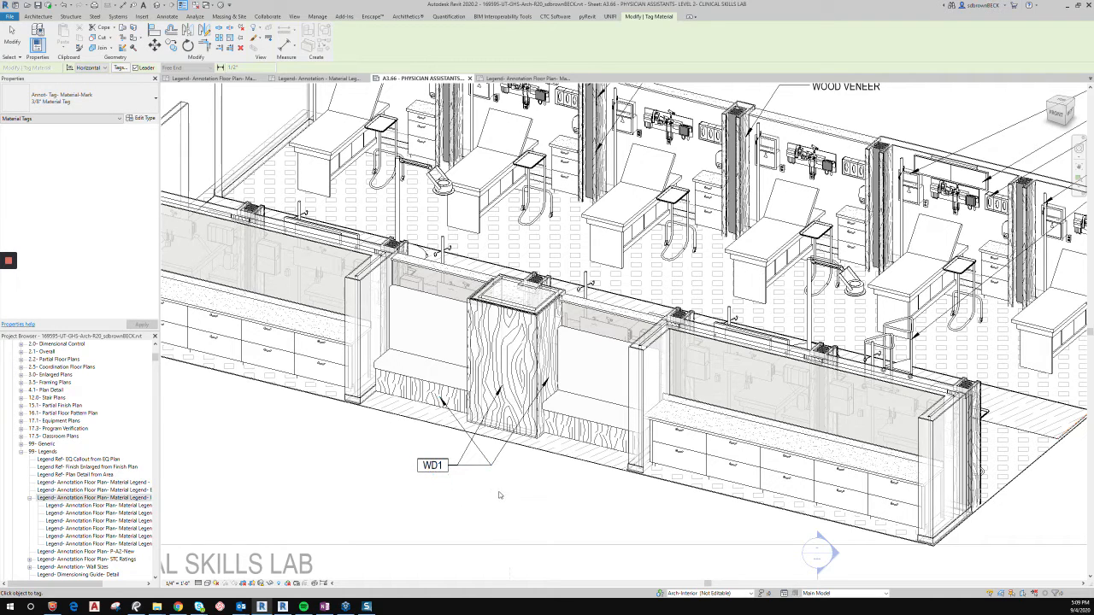
key(Escape)
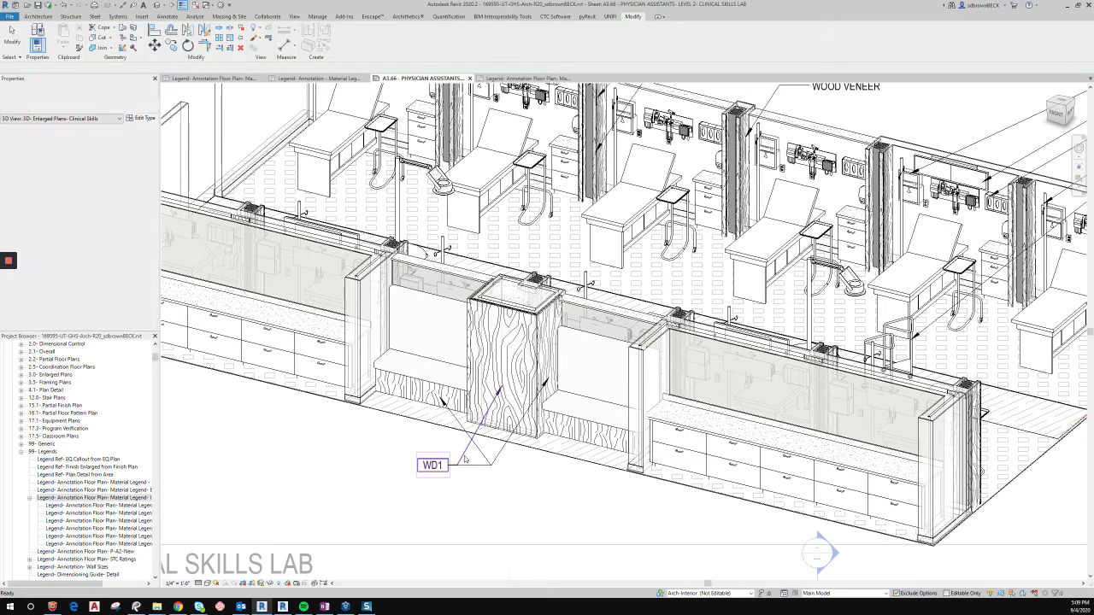
- Move the leader elbow of the column-front WD1 tag so it meets the elbows of the other two WD1 leaders
click(448, 465)
drag(457, 465, 491, 465)
click(510, 480)
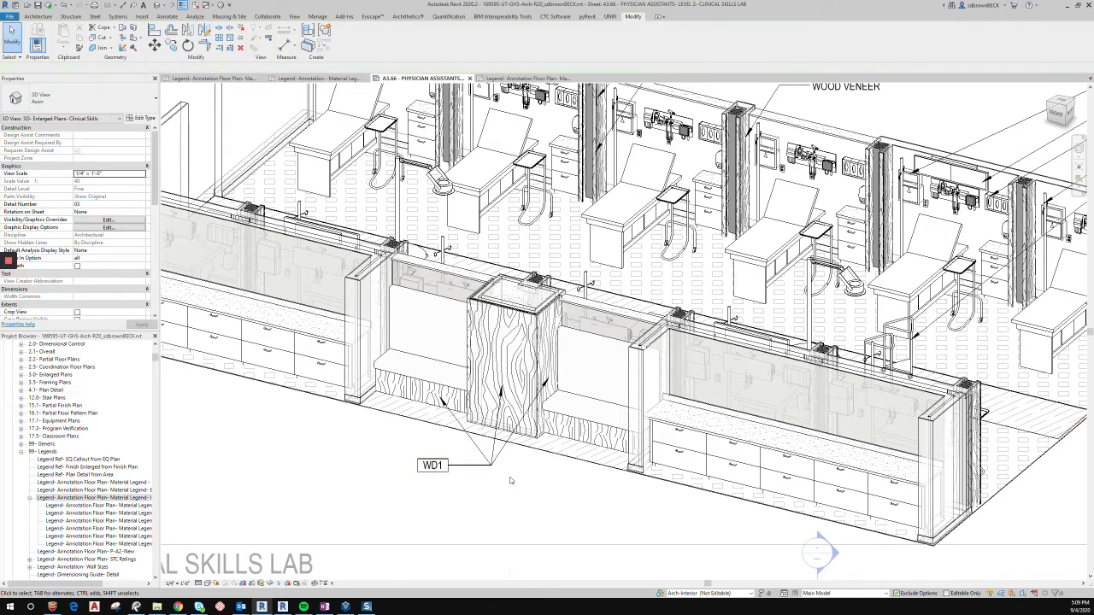
- Deactivate the 3D Clinical Skills Lab view on the sheet
scroll(511, 479, down, 5)
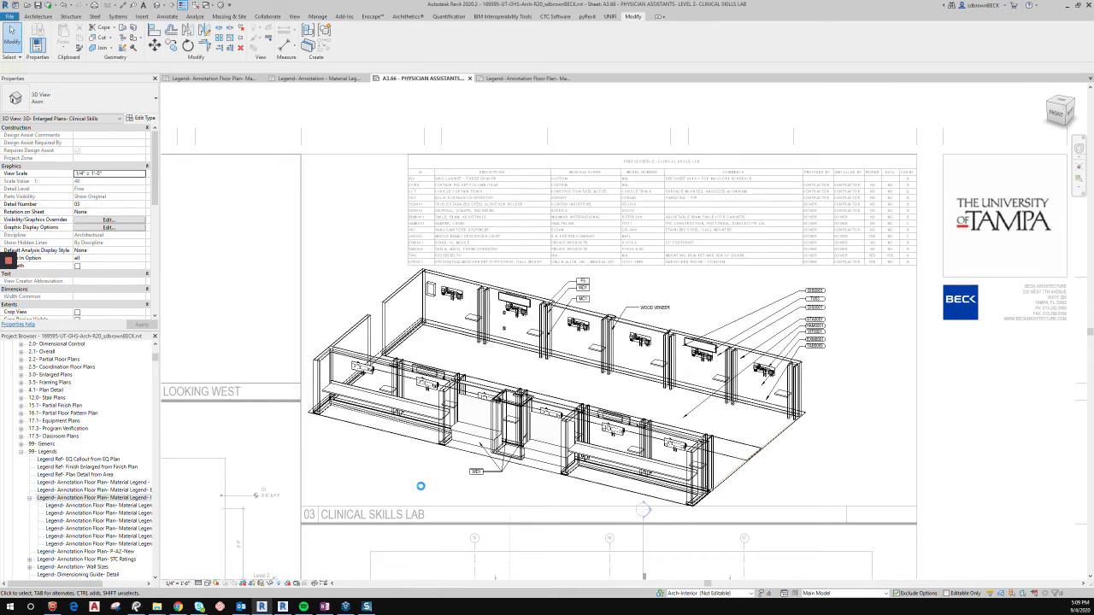
scroll(412, 488, down, 2)
middle_drag(516, 464, 913, 221)
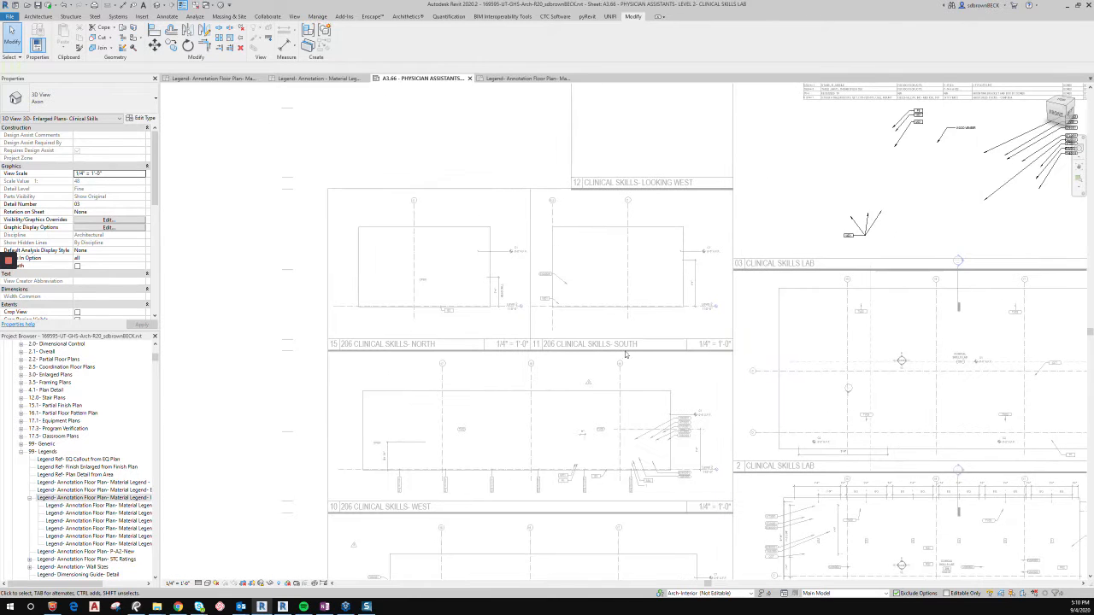
right_click(644, 377)
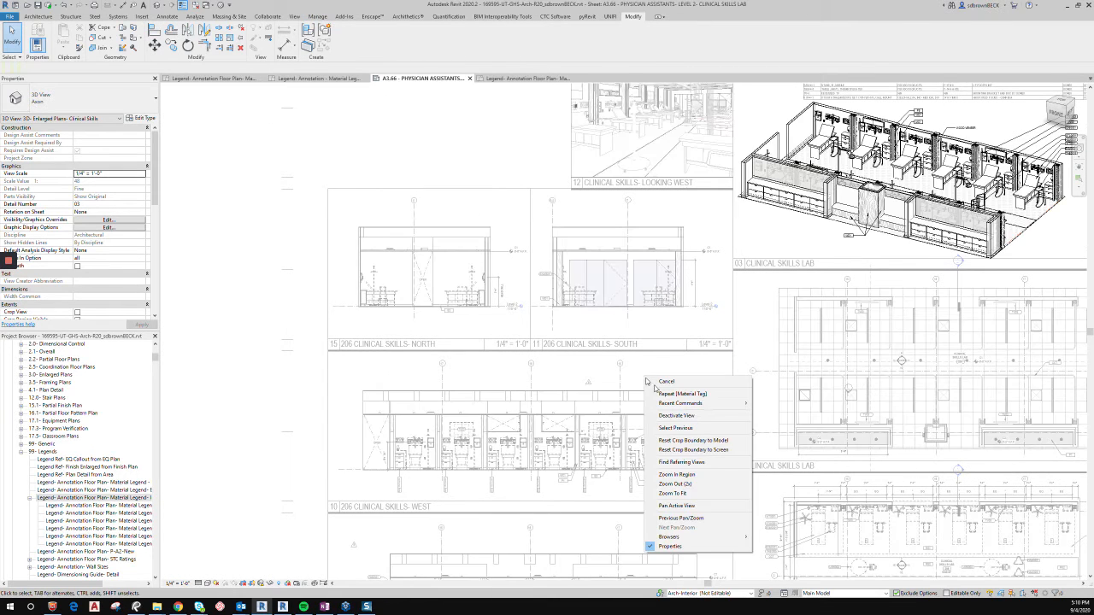
click(652, 417)
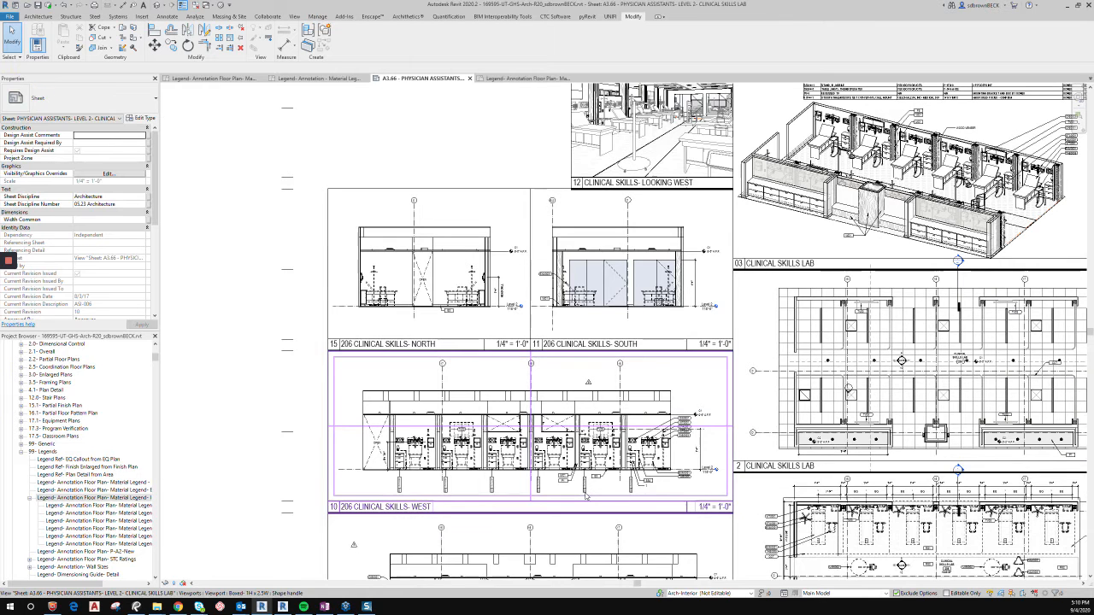
- Review the material tags in the 206 Clinical Skills- West elevation and activate that view
scroll(586, 496, up, 6)
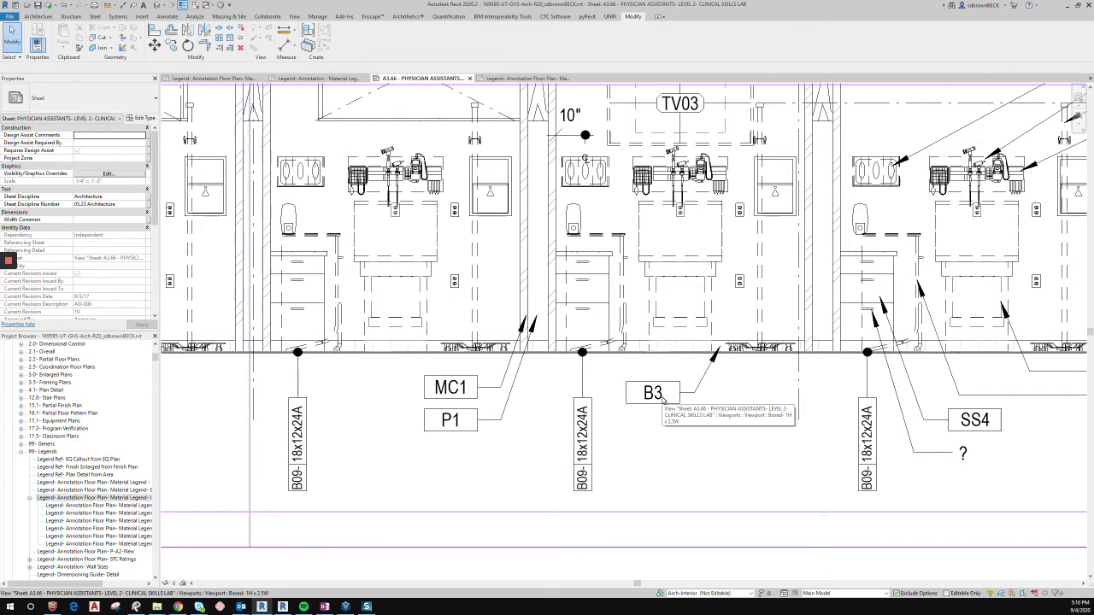
scroll(664, 400, down, 3)
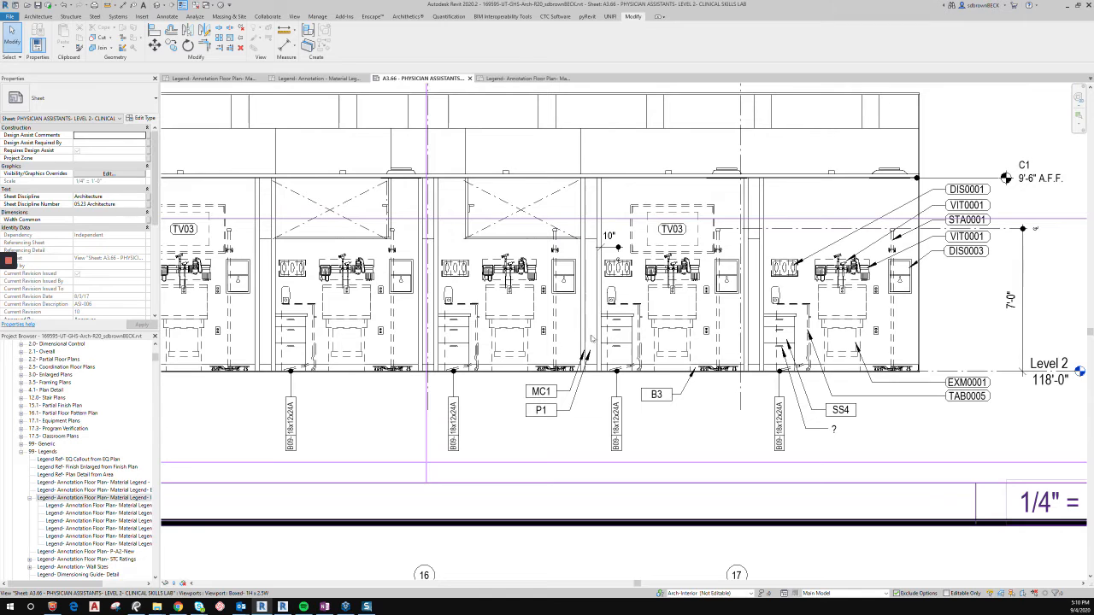
middle_drag(644, 339, 696, 364)
scroll(645, 355, down, 3)
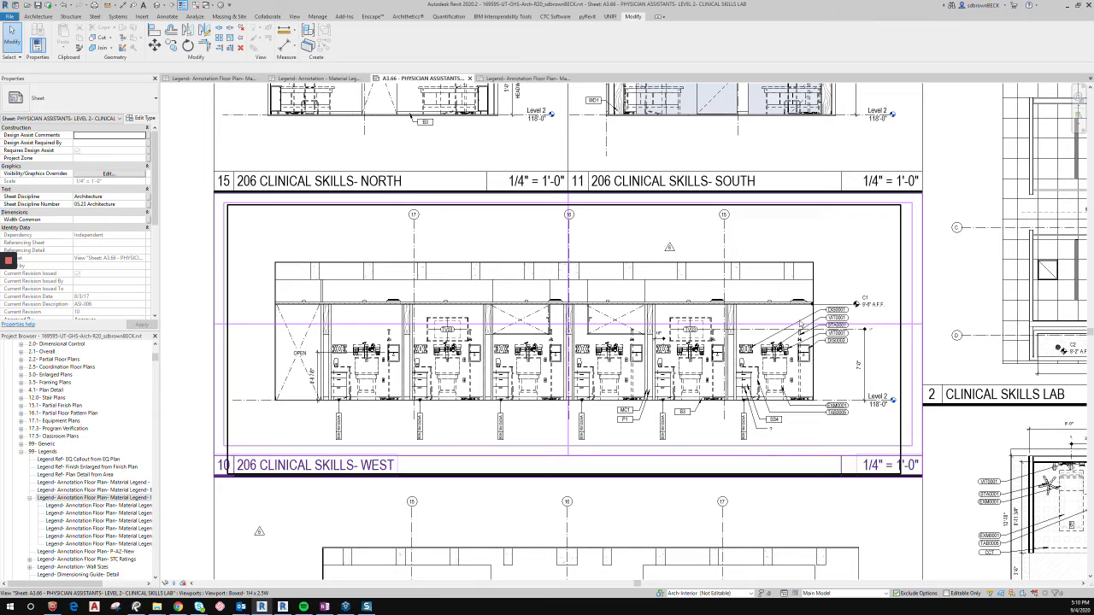
right_click(773, 327)
click(812, 366)
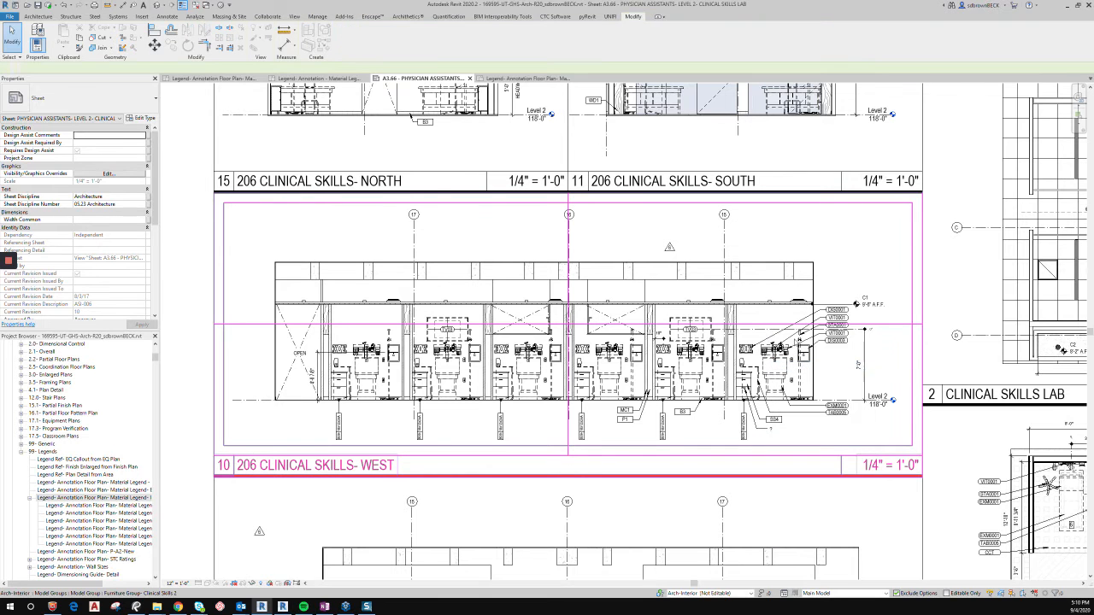
- Place a P1 material tag with a leader on the end partition wall of the west elevation and delete it again
scroll(802, 312, up, 3)
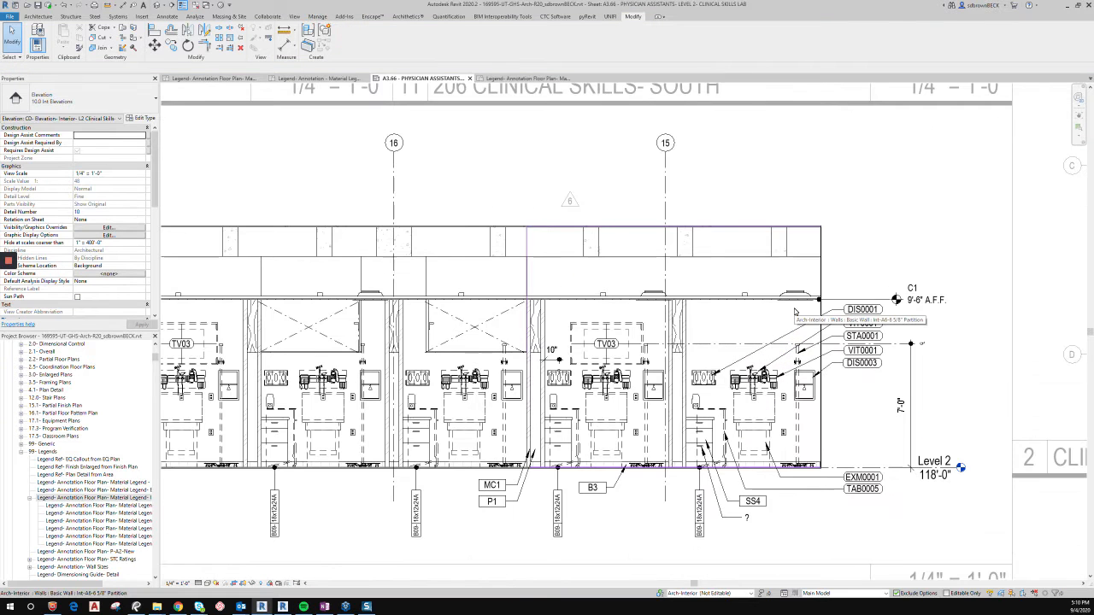
key(m)
key(t)
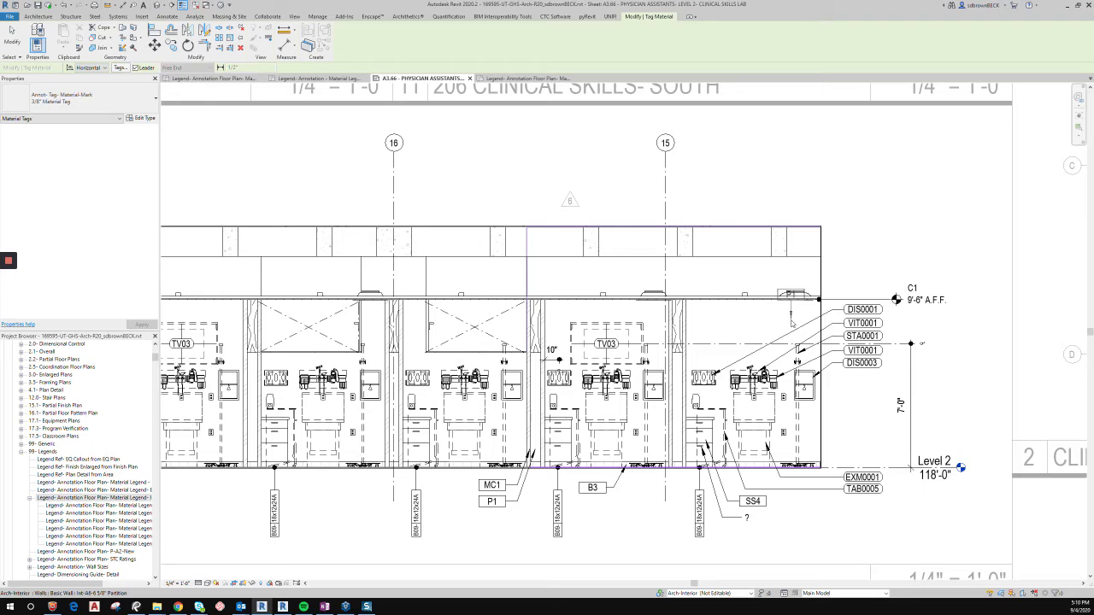
click(817, 299)
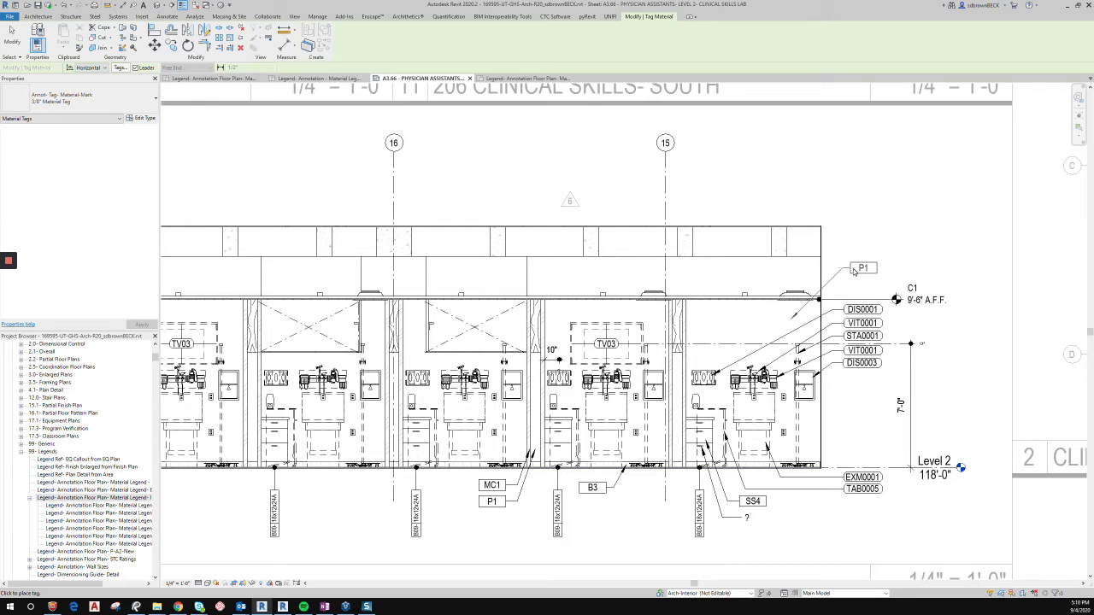
key(Escape)
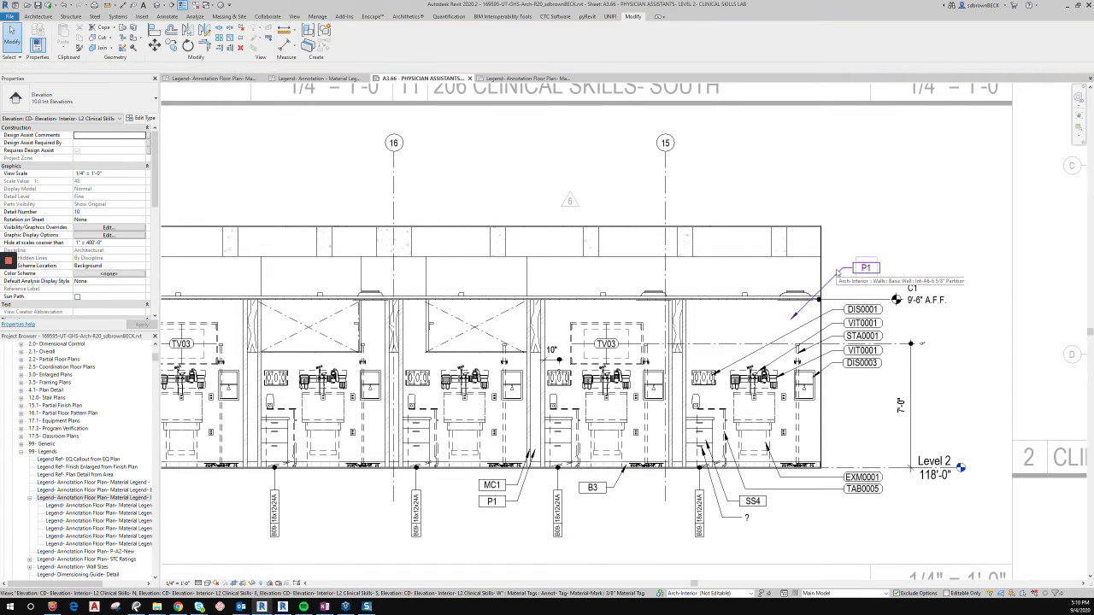
click(839, 272)
key(Escape)
key(Escape)
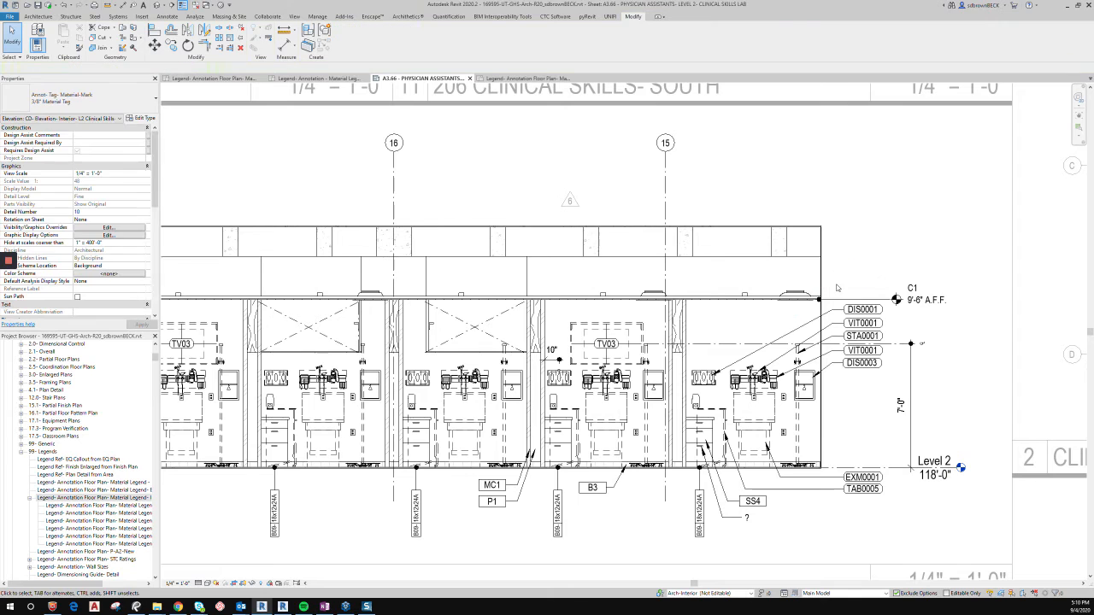
- Deactivate the 206 Clinical Skills- West elevation view
scroll(837, 283, down, 3)
middle_drag(703, 209, 696, 340)
right_click(696, 340)
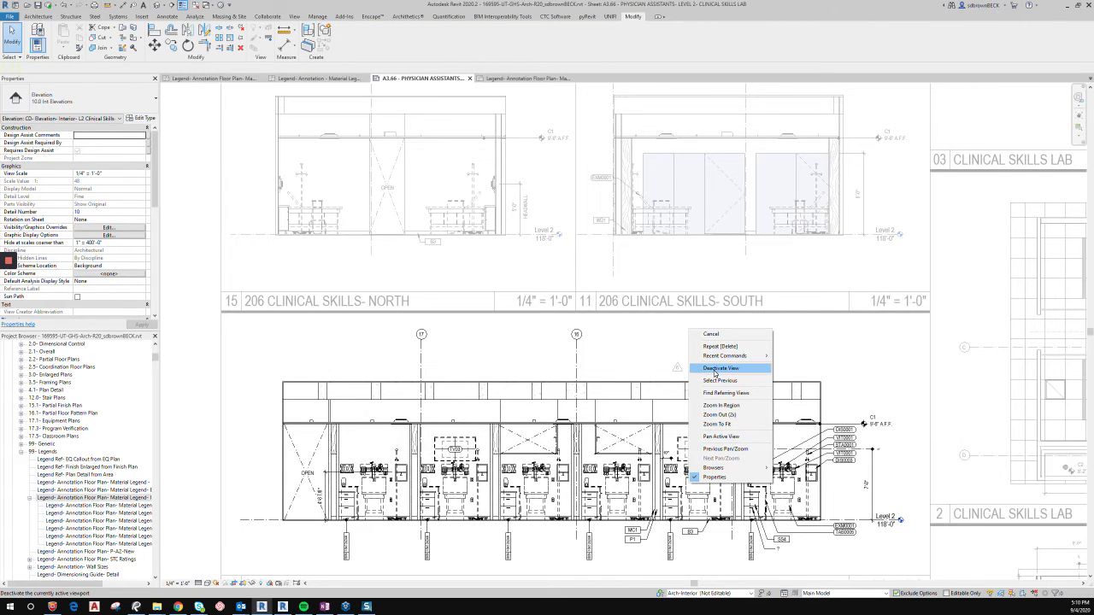
click(720, 367)
scroll(712, 358, down, 3)
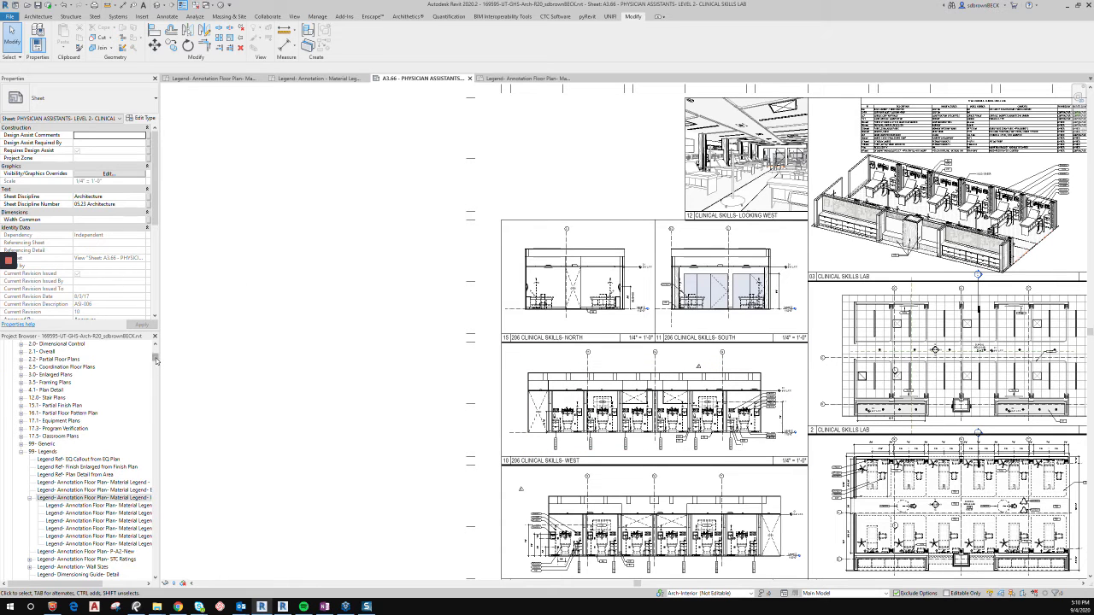
- Open sheet A9.05 - DETAILS and activate the Cornice at Metal Panel section detail
drag(155, 357, 149, 400)
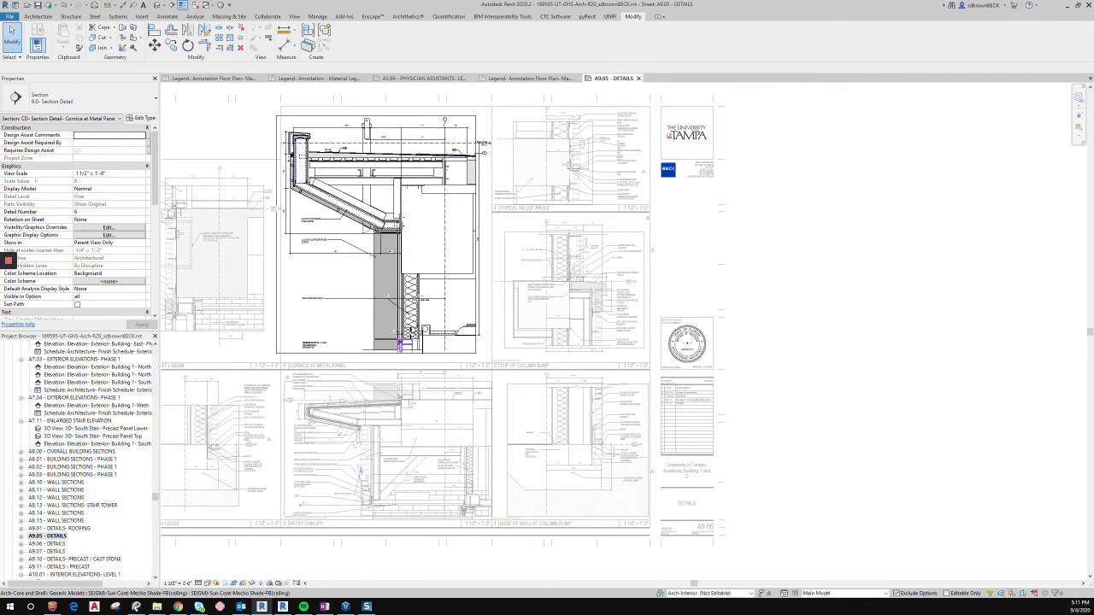
scroll(420, 320, up, 6)
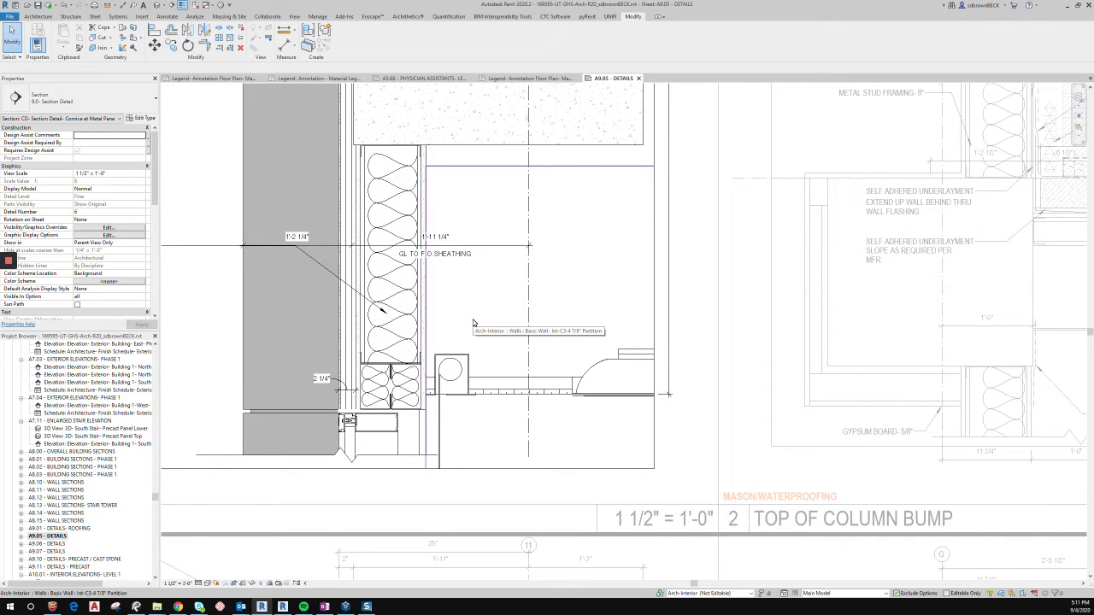
- Tag the interior wall lining as GYPSUM BOARD- 5/8" with a leader, using the Annot- Tag- Material-Description 3/8" Material Tag type
click(167, 16)
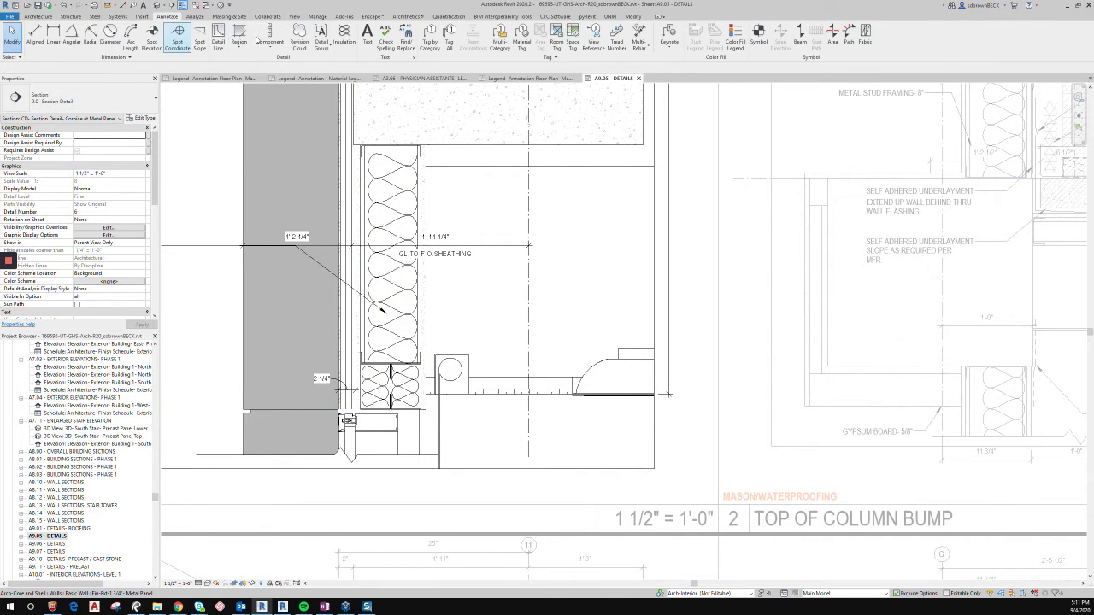
click(522, 38)
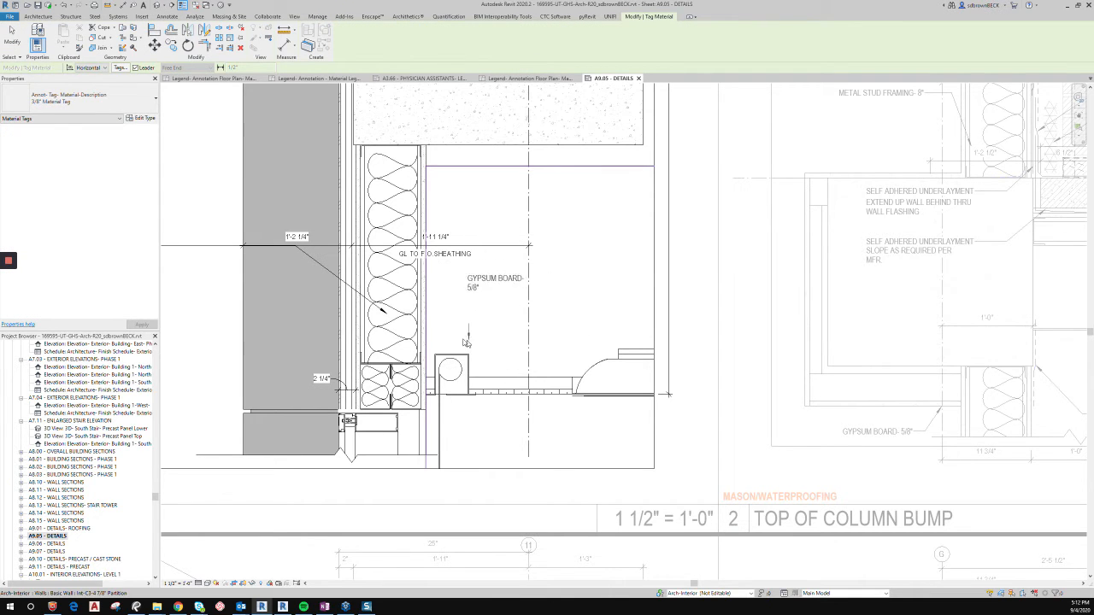
click(139, 95)
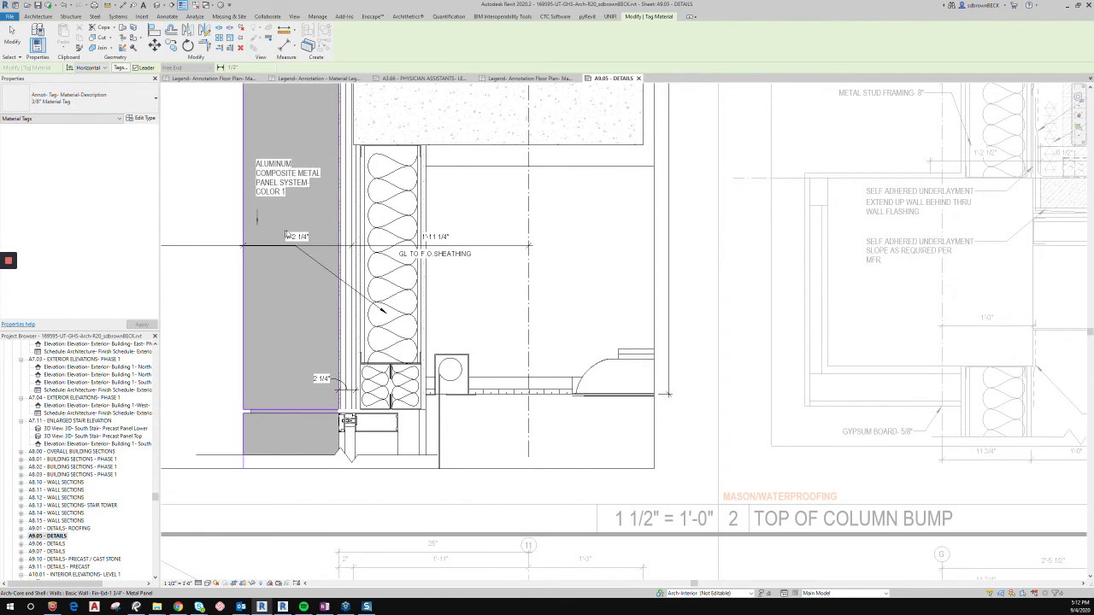
click(425, 340)
click(452, 314)
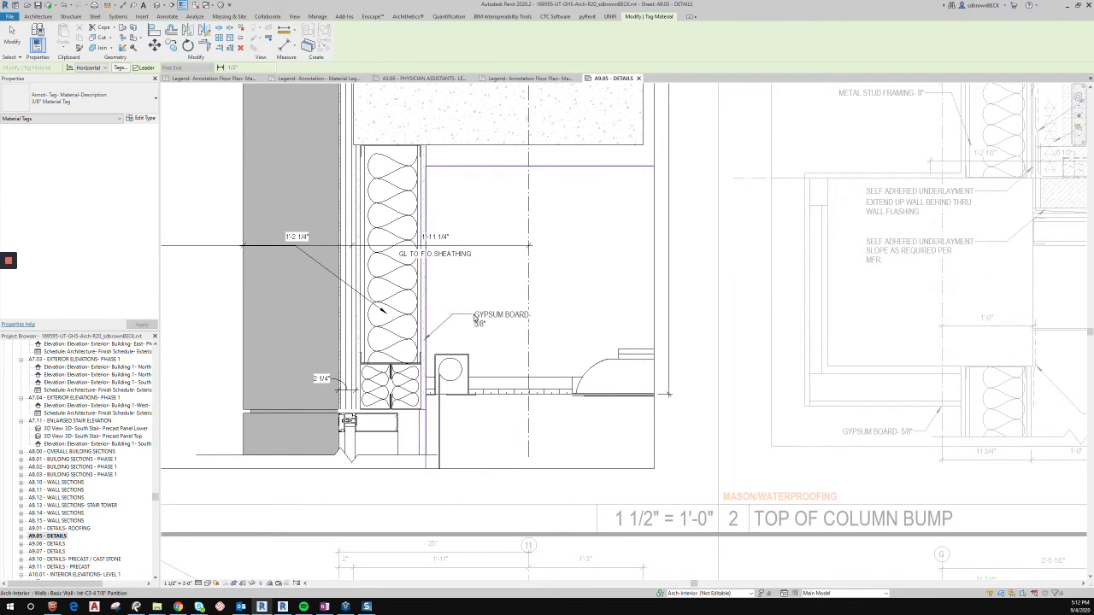
click(546, 316)
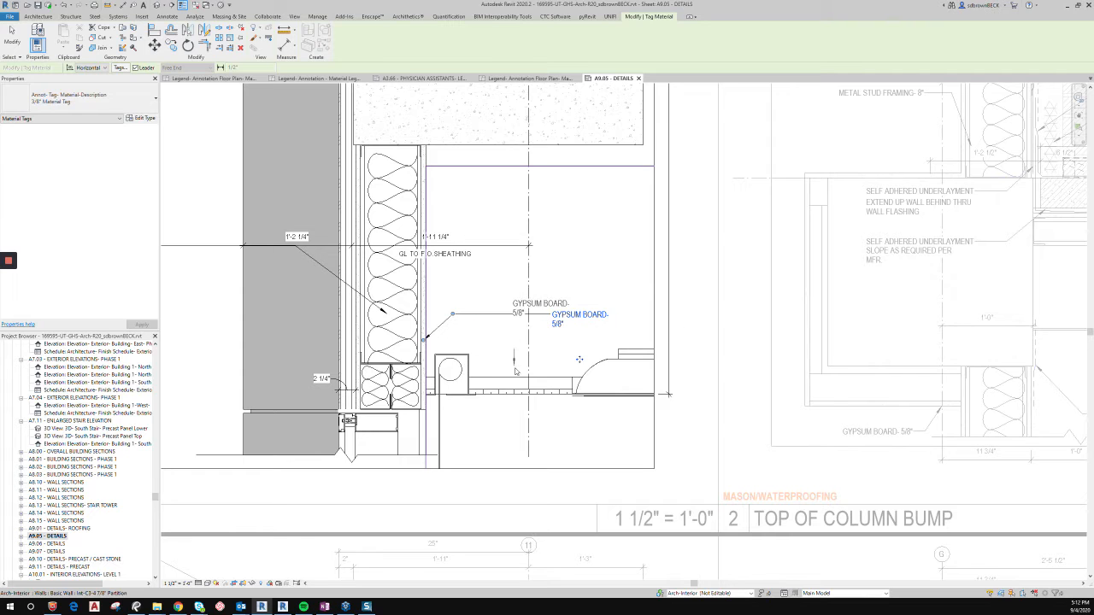
- Tag the ceiling's SUSPENSION SYSTEM and the window's ALUMINUM GLAZING SYSTEM with leaders, aligning both texts below the gypsum board tag
click(487, 384)
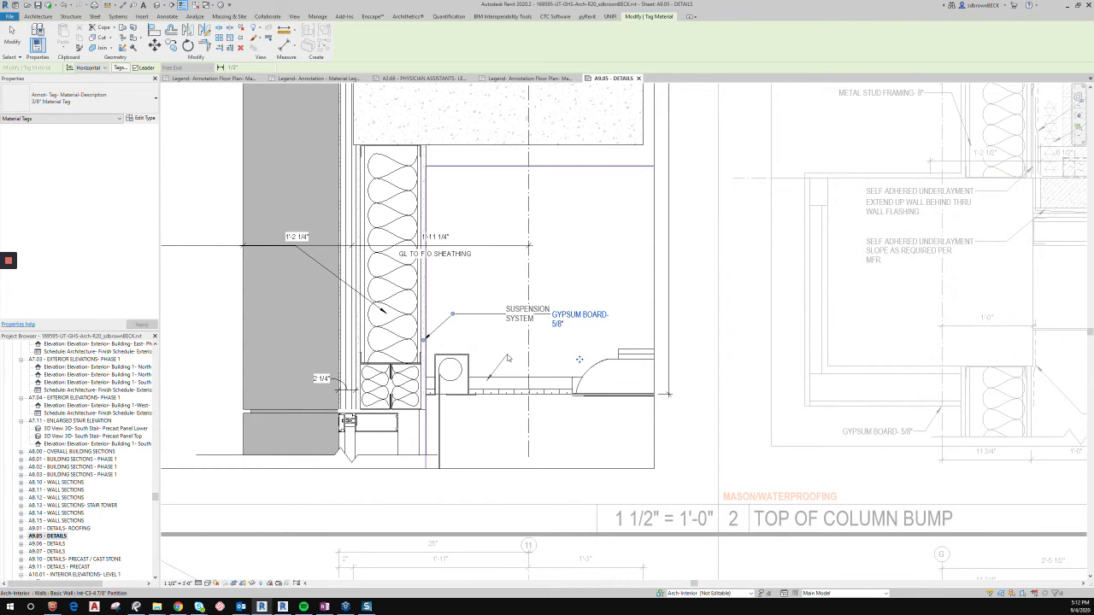
click(507, 355)
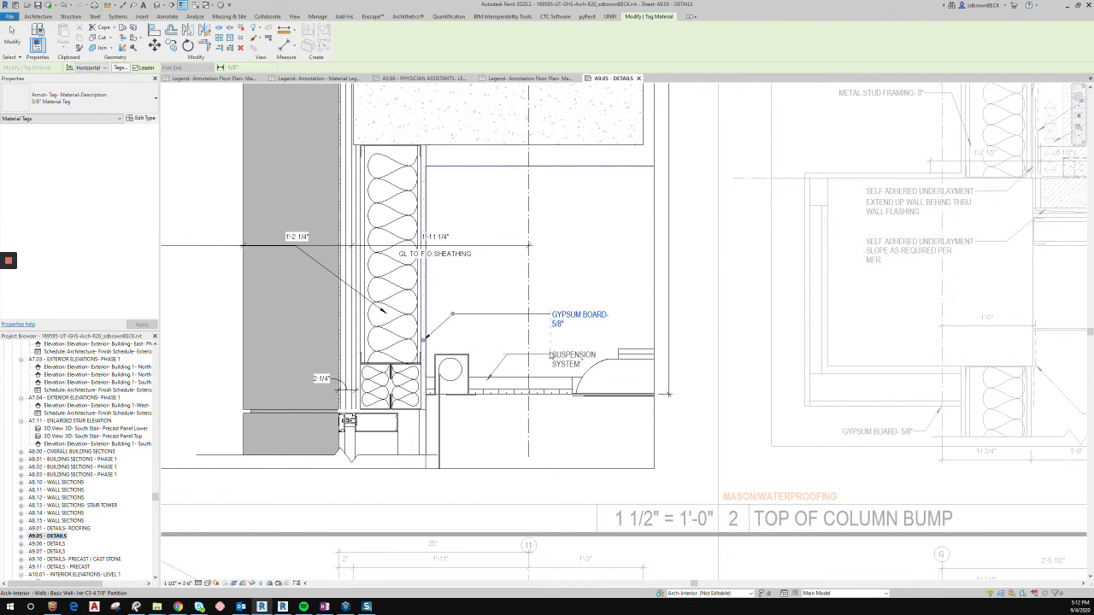
click(549, 354)
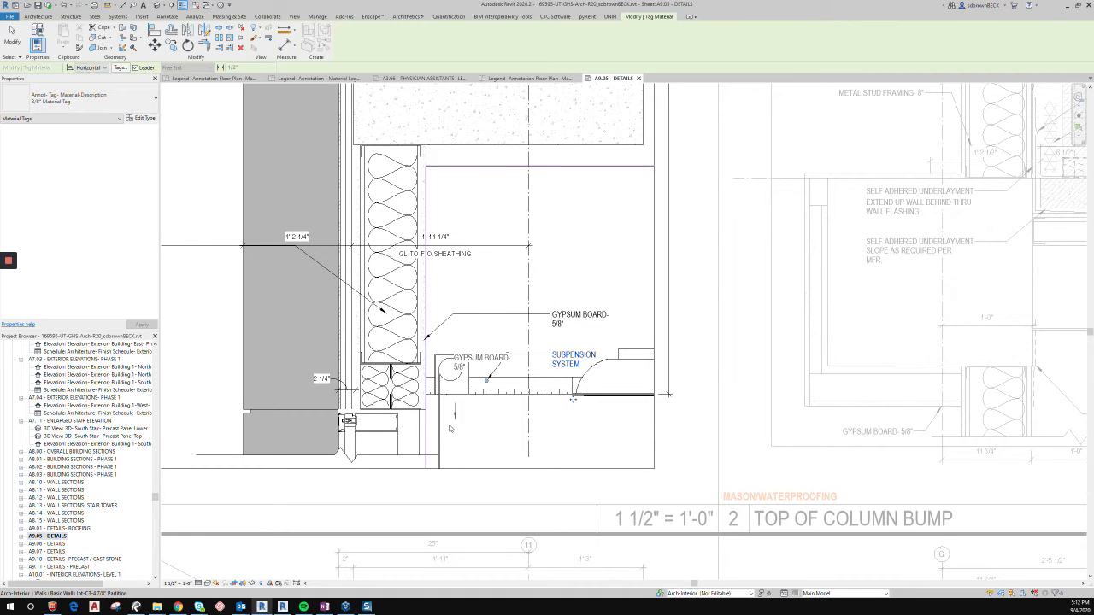
click(397, 429)
click(443, 461)
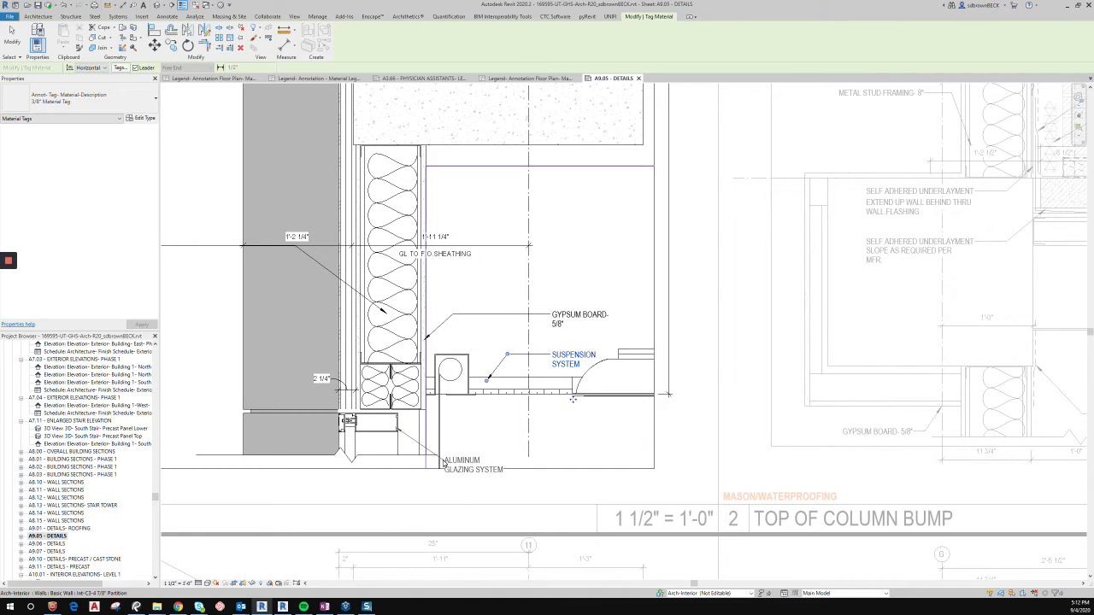
click(564, 464)
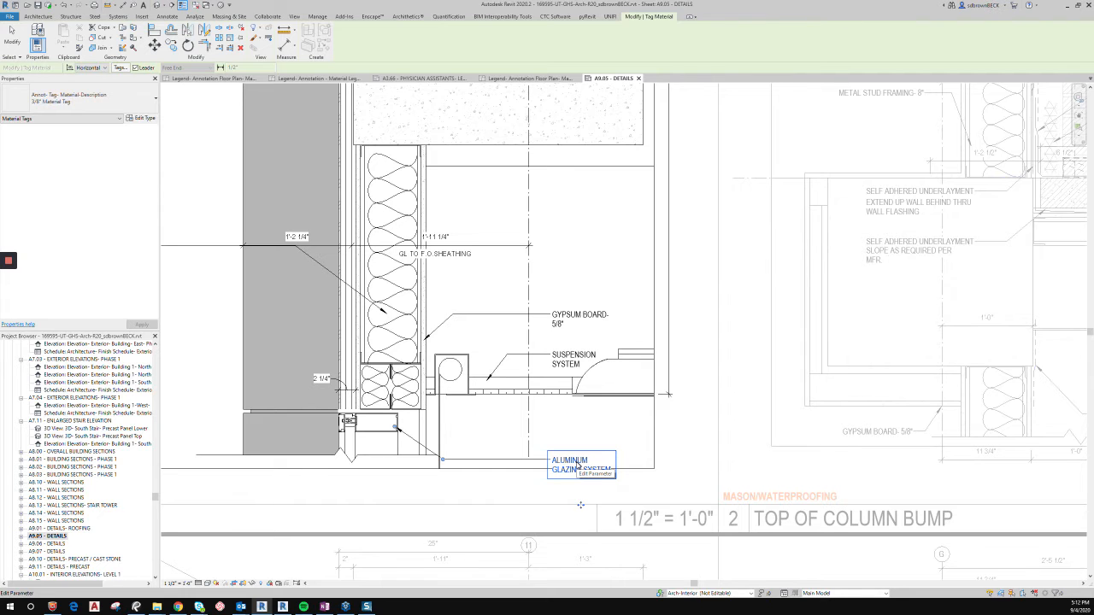
- Tag the exterior metal panel wall as ALUMINUM COMPOSITE METAL PANEL SYSTEM- COLOR 1, placing the leadered text outside the wall face
scroll(577, 466, down, 2)
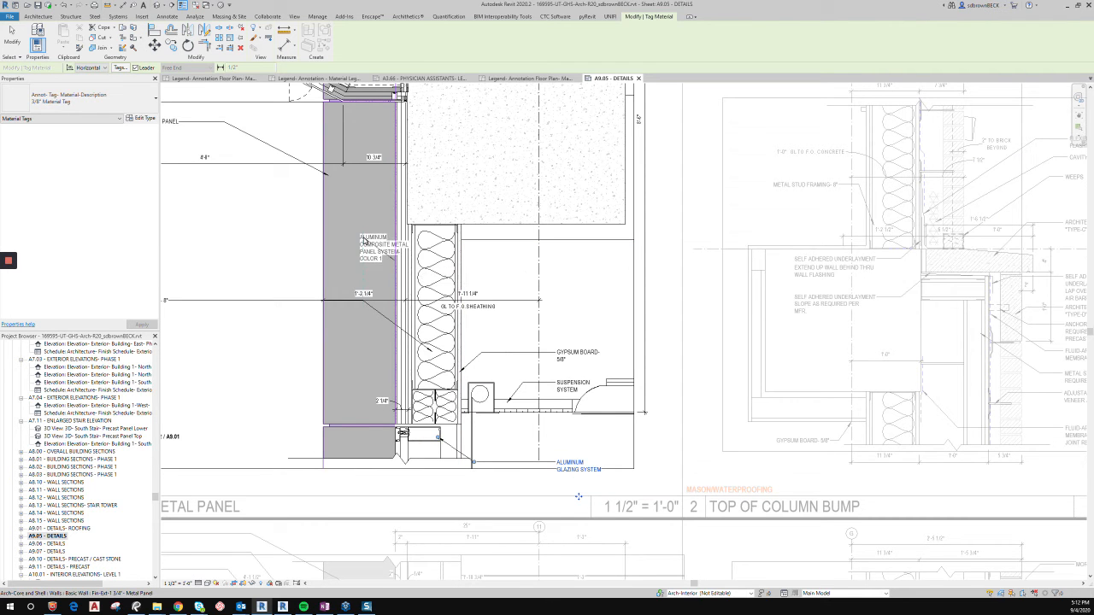
click(364, 240)
click(235, 257)
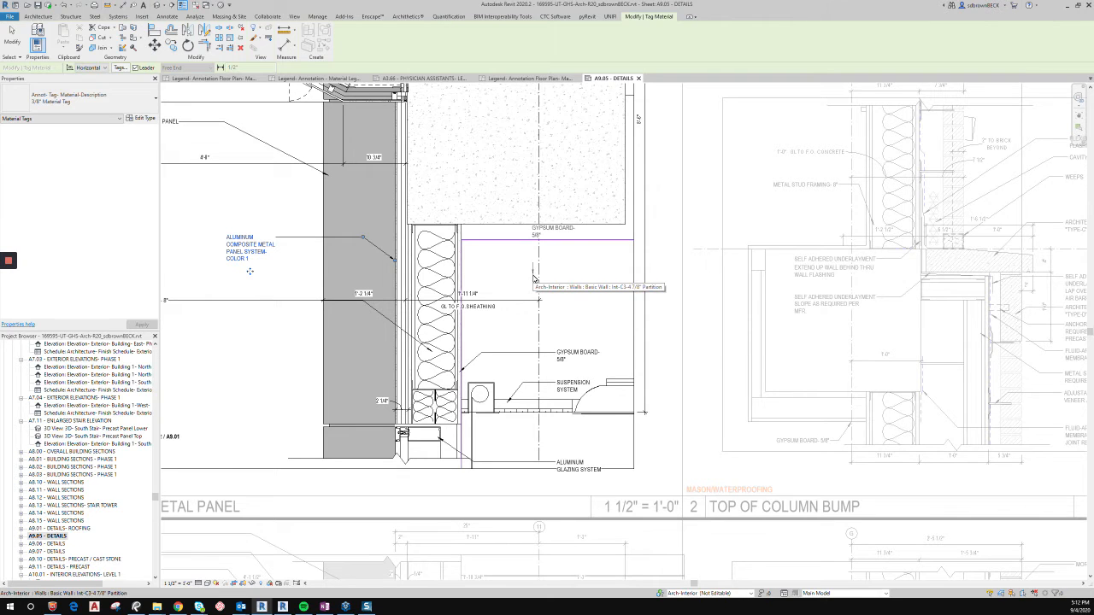
key(Escape)
key(Escape)
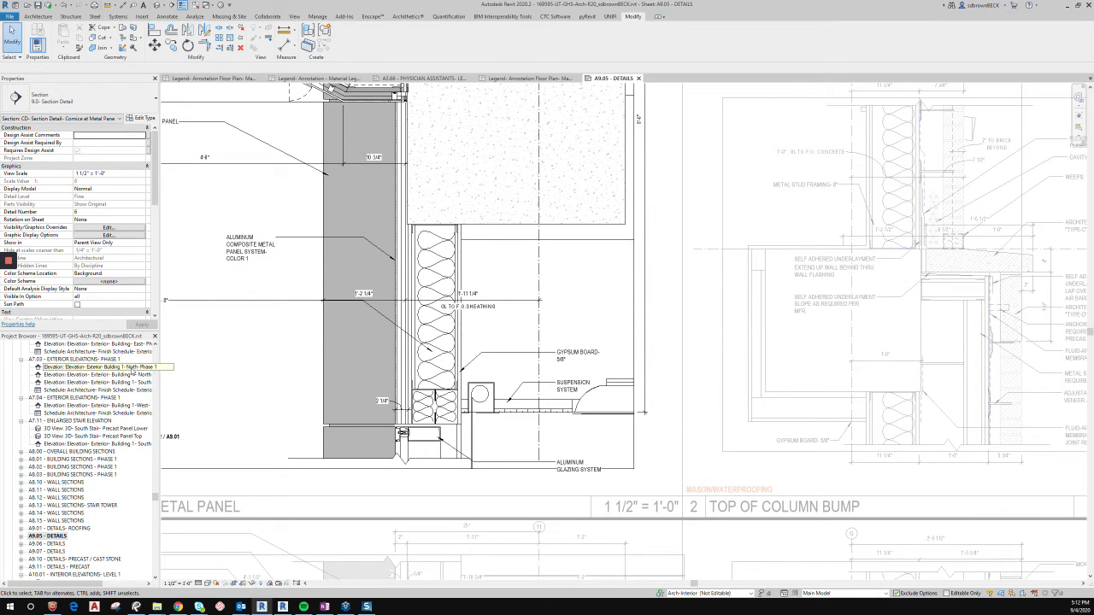
- Open the Exterior- Building 1- North- Phase 1 elevation and examine its material mark tags beside Levels 2 to 4
click(103, 367)
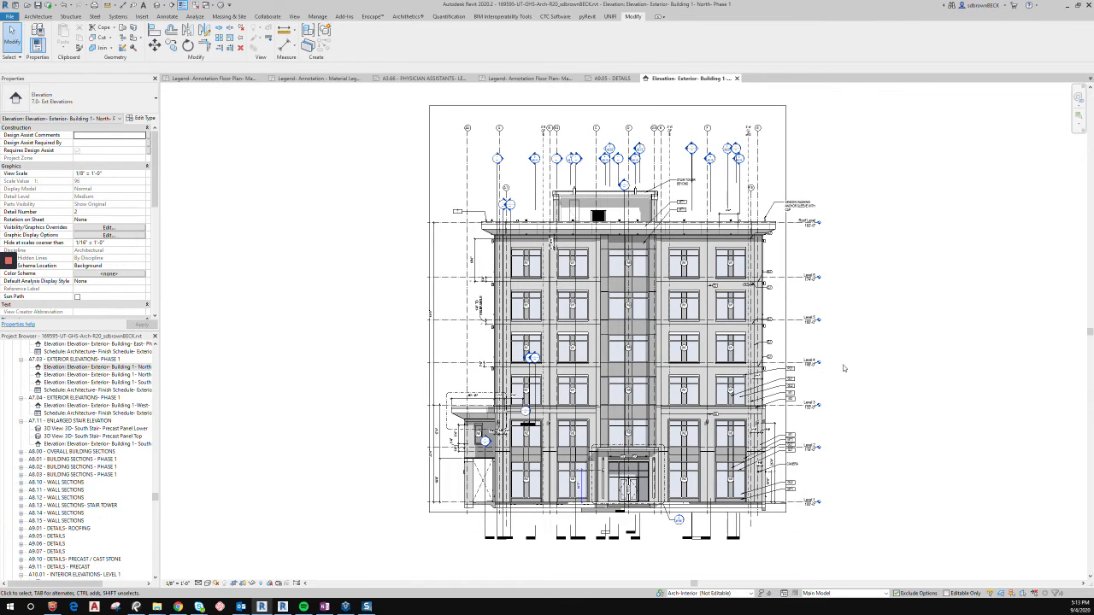
scroll(880, 405, up, 5)
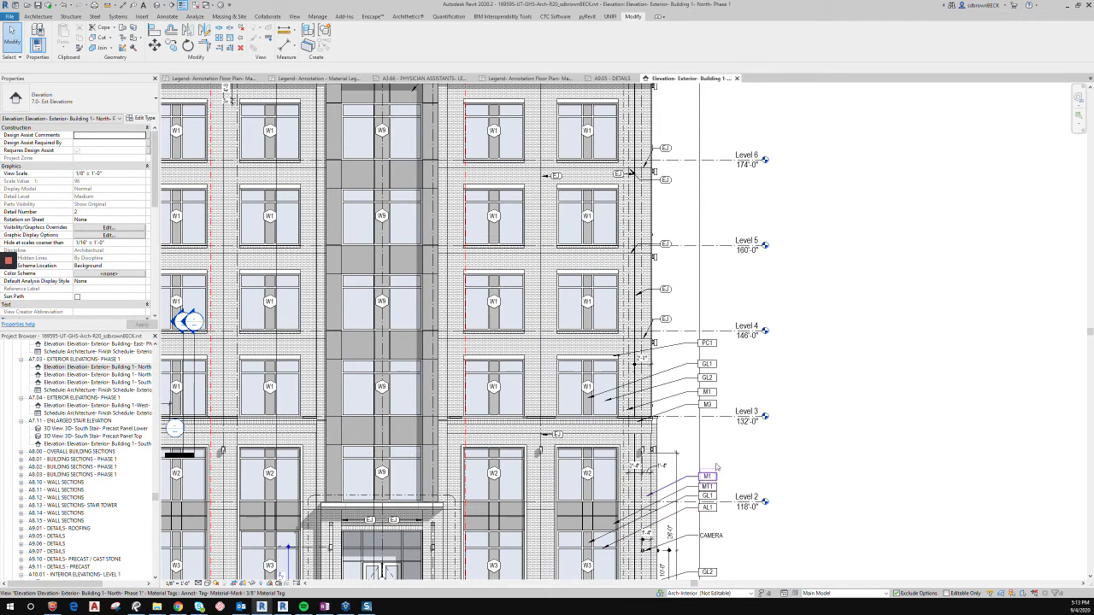
click(704, 362)
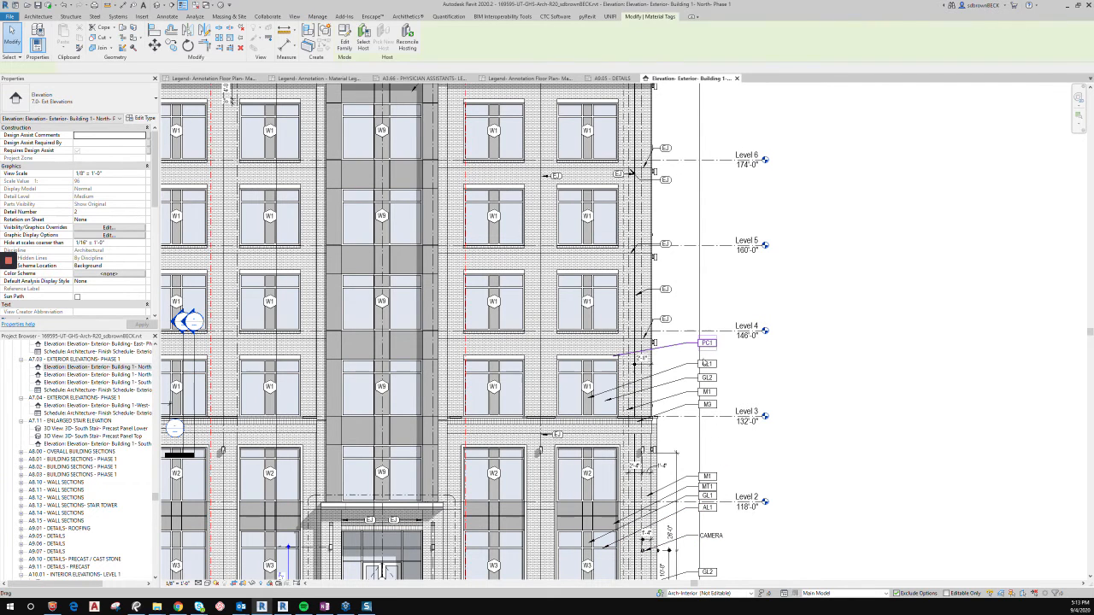
- Open sheet A7.03 - EXTERIOR ELEVATIONS- PHASE 1 and compare the Exterior Materials Schedule with the tags on the enlarged entry elevation
click(96, 359)
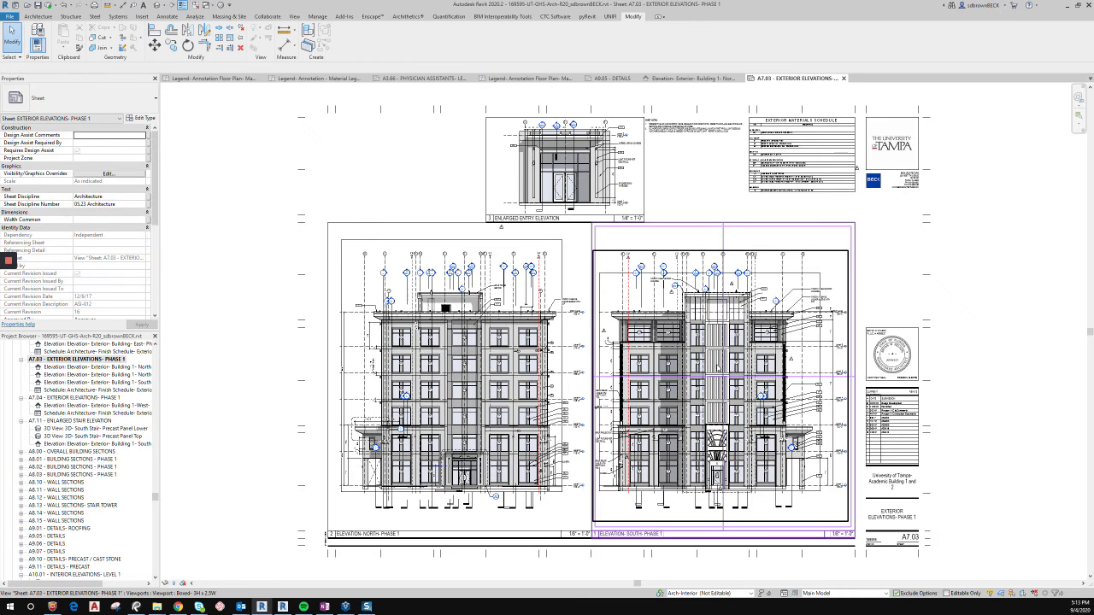
click(803, 126)
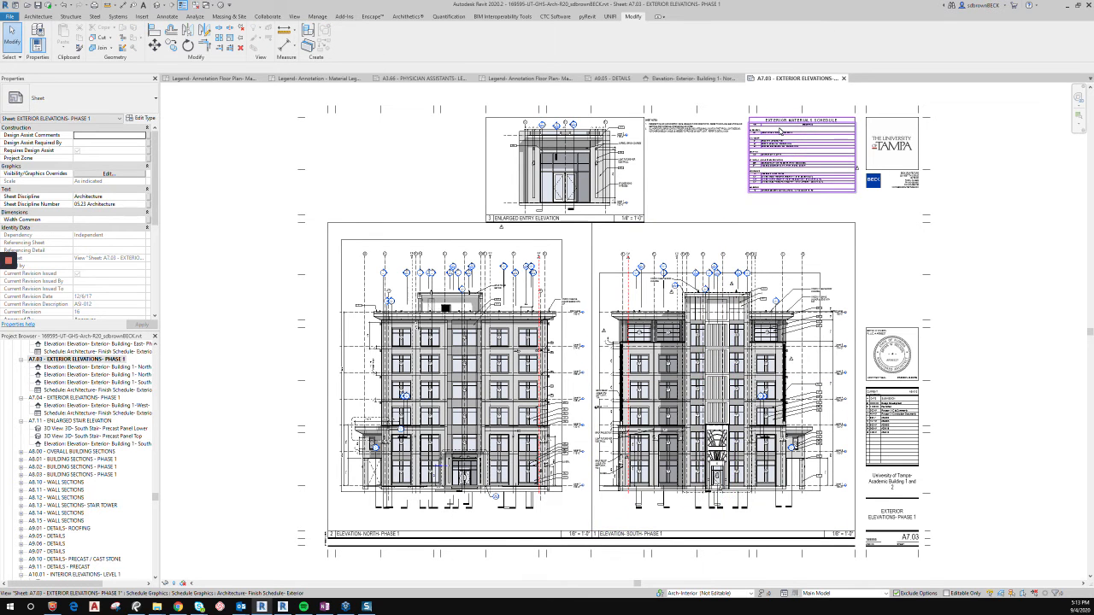
scroll(780, 130, up, 2)
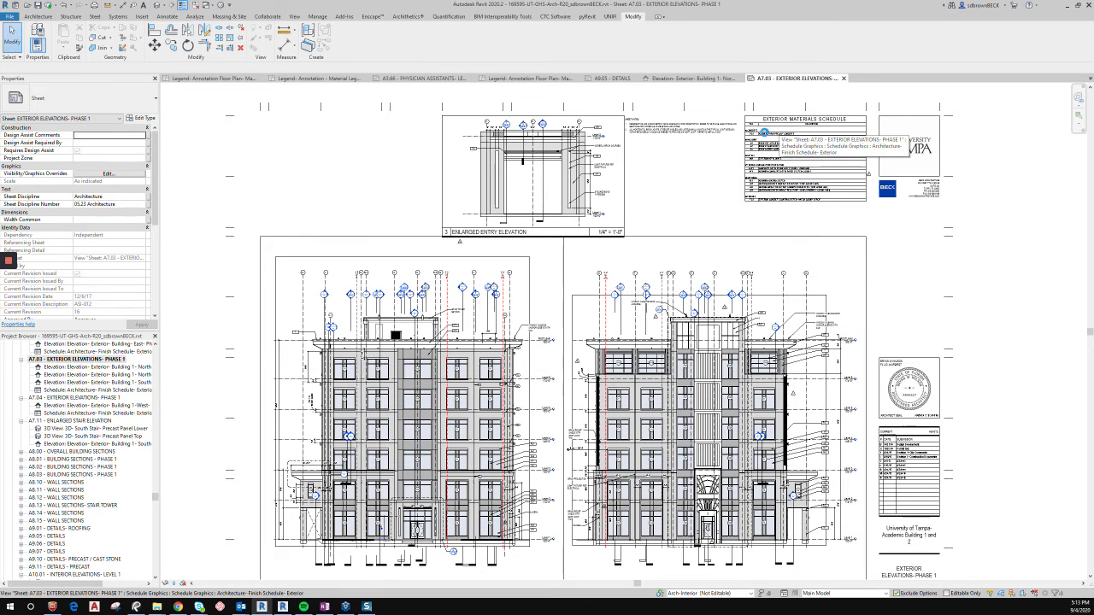
scroll(796, 177, up, 5)
scroll(768, 245, down, 1)
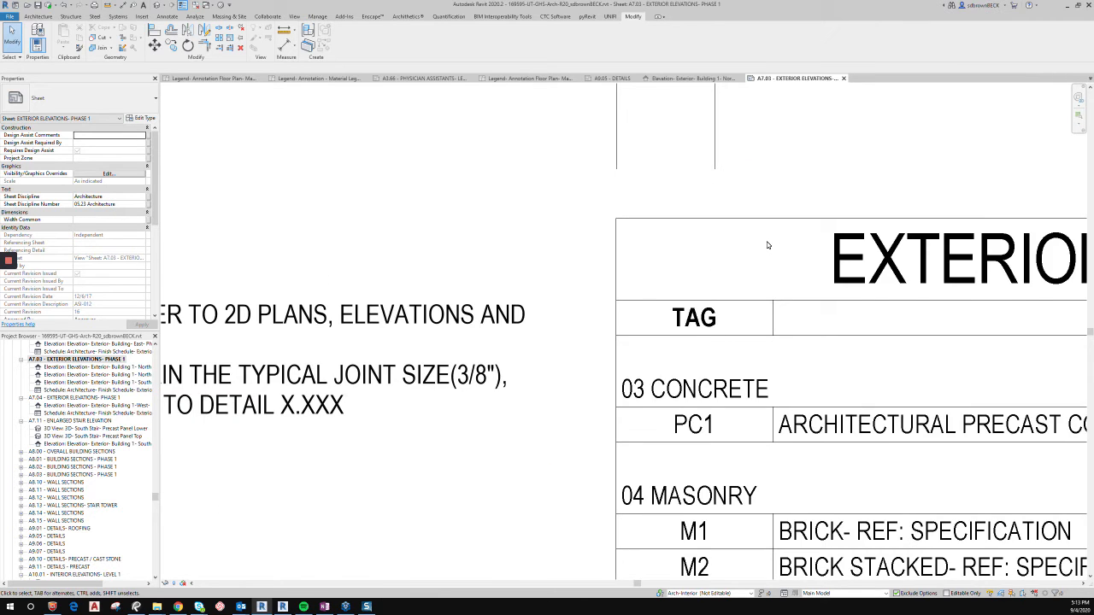
scroll(768, 245, down, 3)
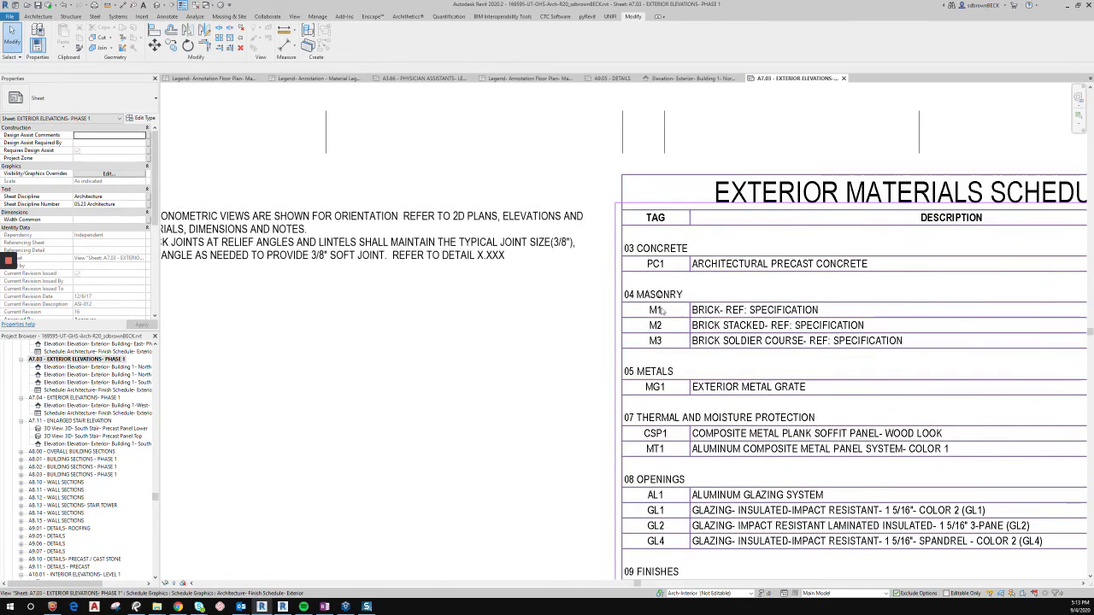
scroll(604, 472, down, 2)
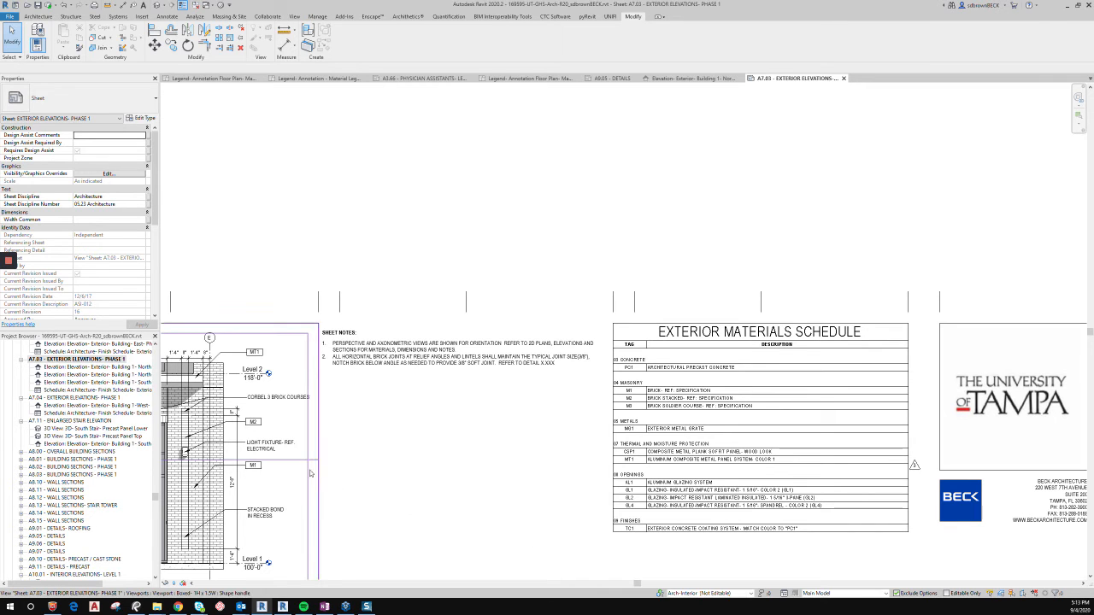
middle_drag(262, 489, 498, 473)
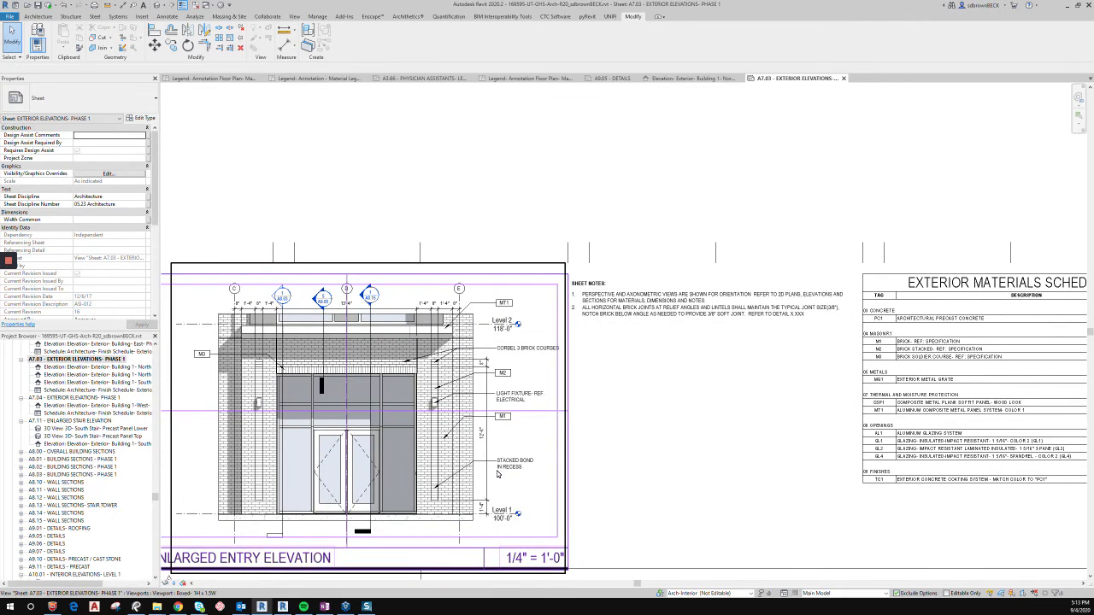
- Activate the Elevation- South- Phase 1 view on the sheet, working around the W19 window above Level 6
scroll(497, 474, down, 4)
middle_drag(541, 510, 471, 391)
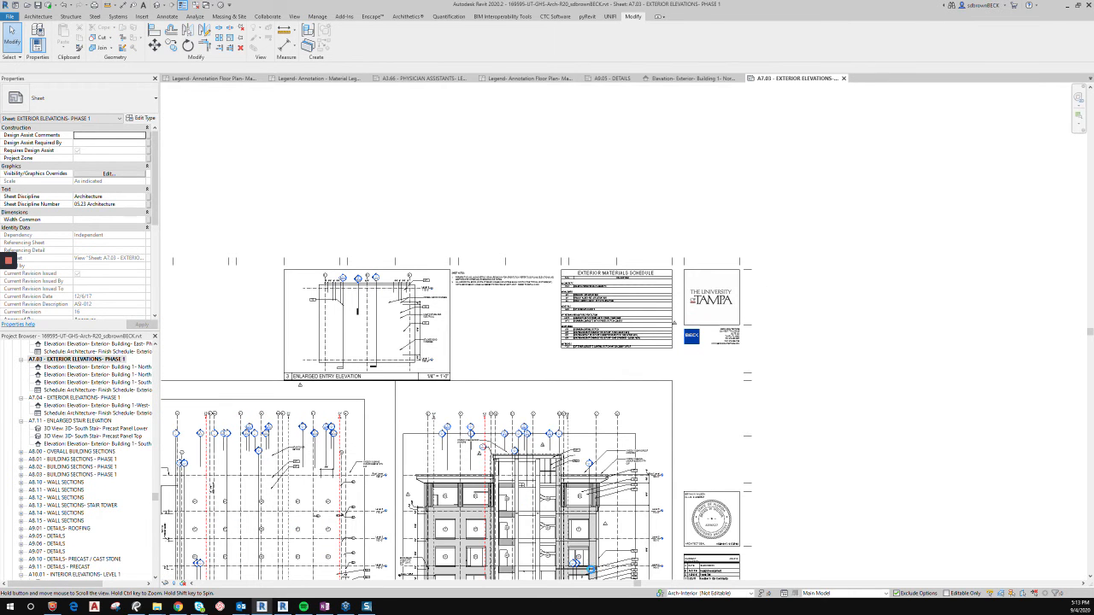
middle_drag(588, 531, 578, 481)
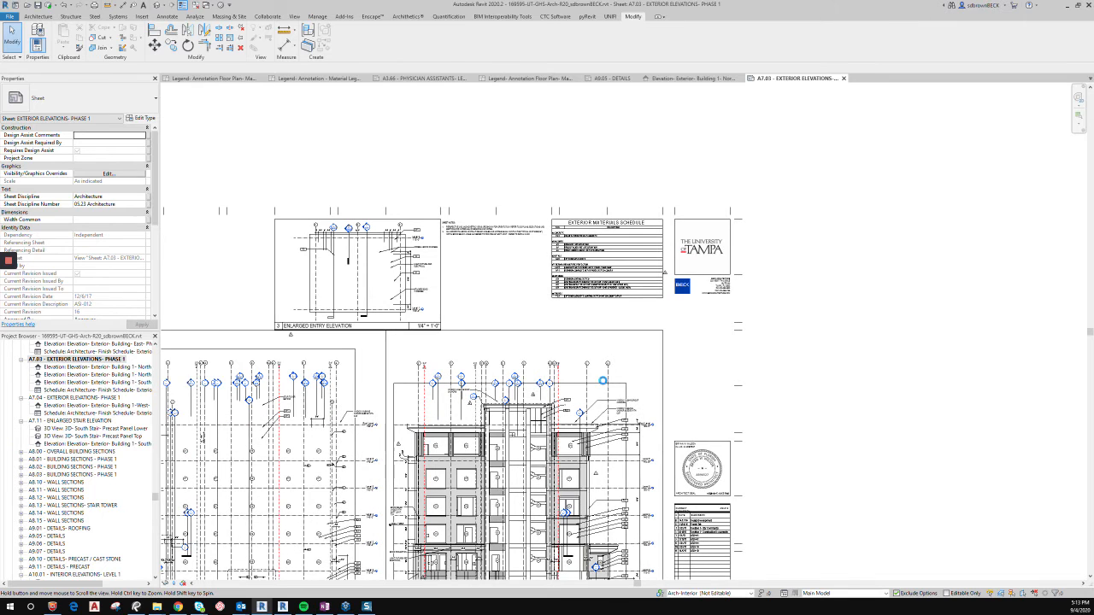
scroll(615, 527, down, 2)
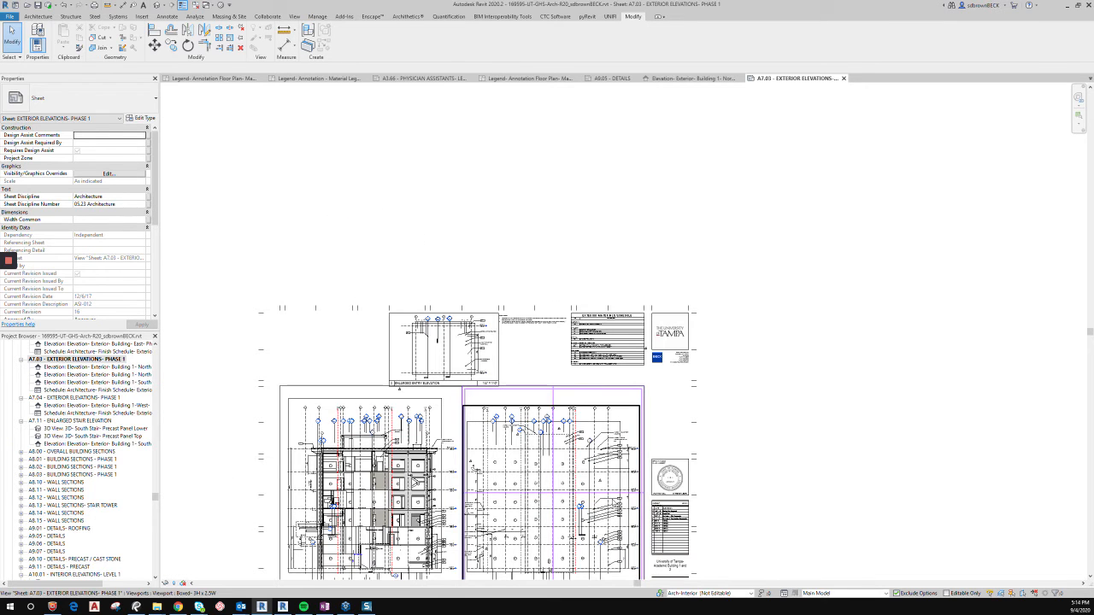
scroll(606, 496, up, 4)
key(z)
key(r)
mouse_move(579, 393)
mouse_down()
mouse_move(671, 445)
mouse_move(709, 516)
mouse_up()
drag(657, 475, 658, 476)
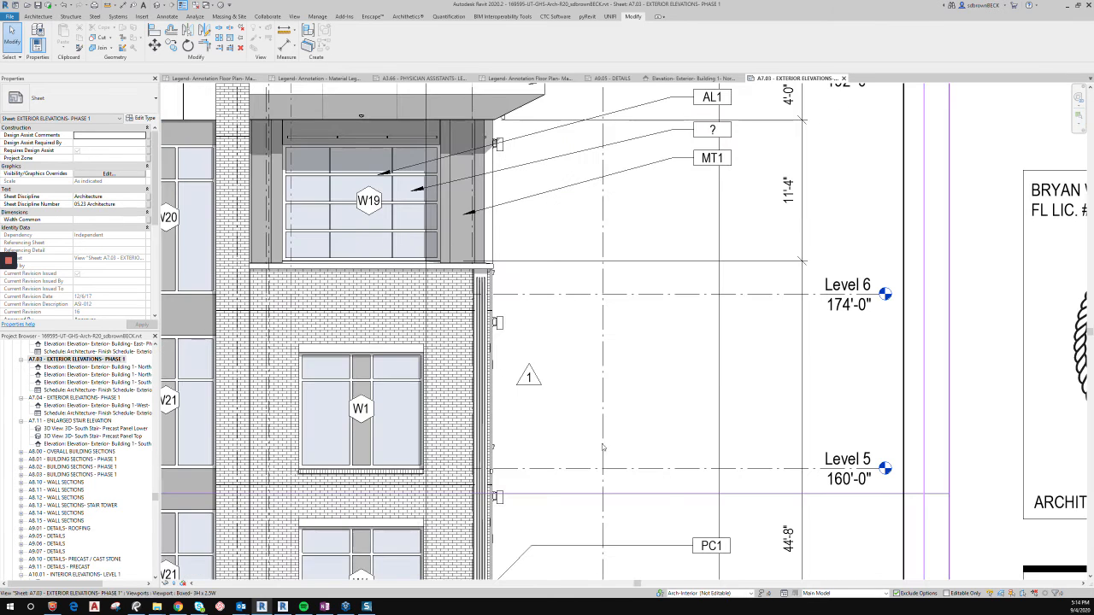
right_click(650, 366)
click(675, 166)
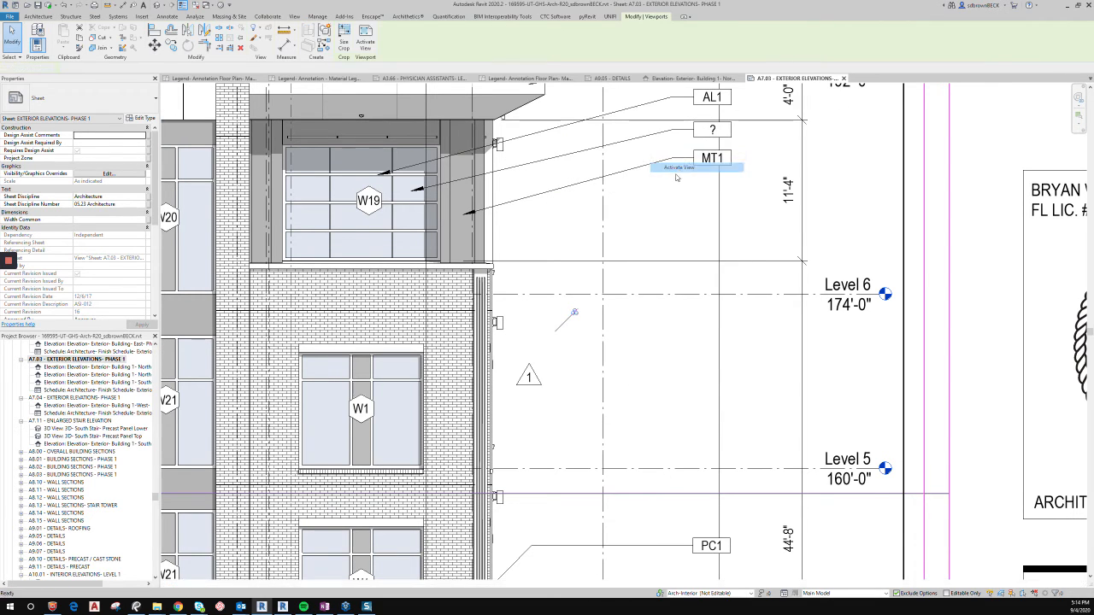
- Refresh the W19 window's "?" glazing material tag by nudging it sideways and back to its original position
click(640, 138)
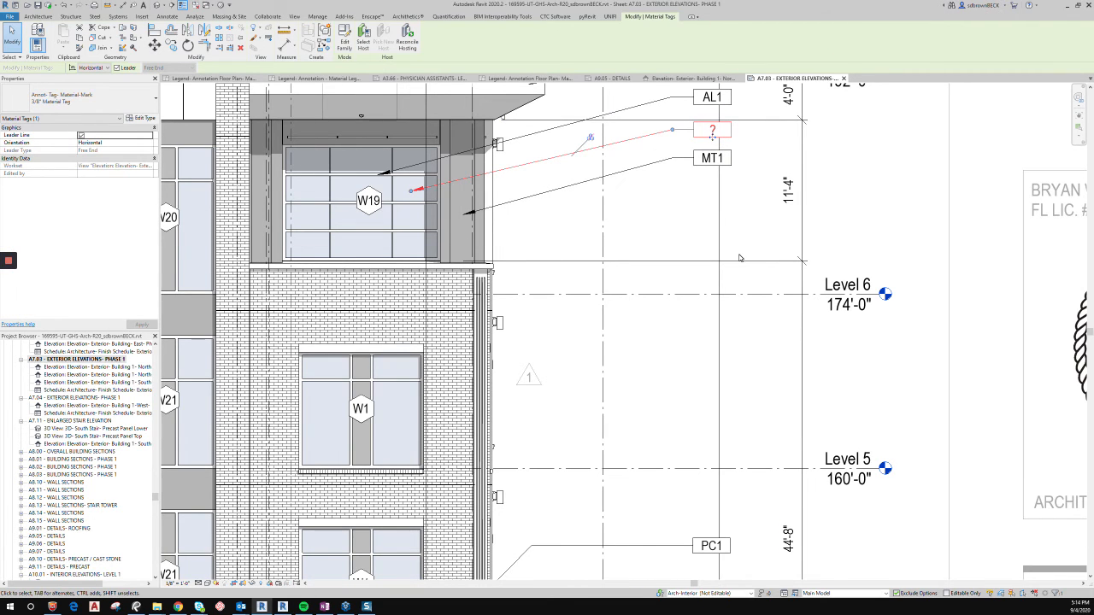
key(Left)
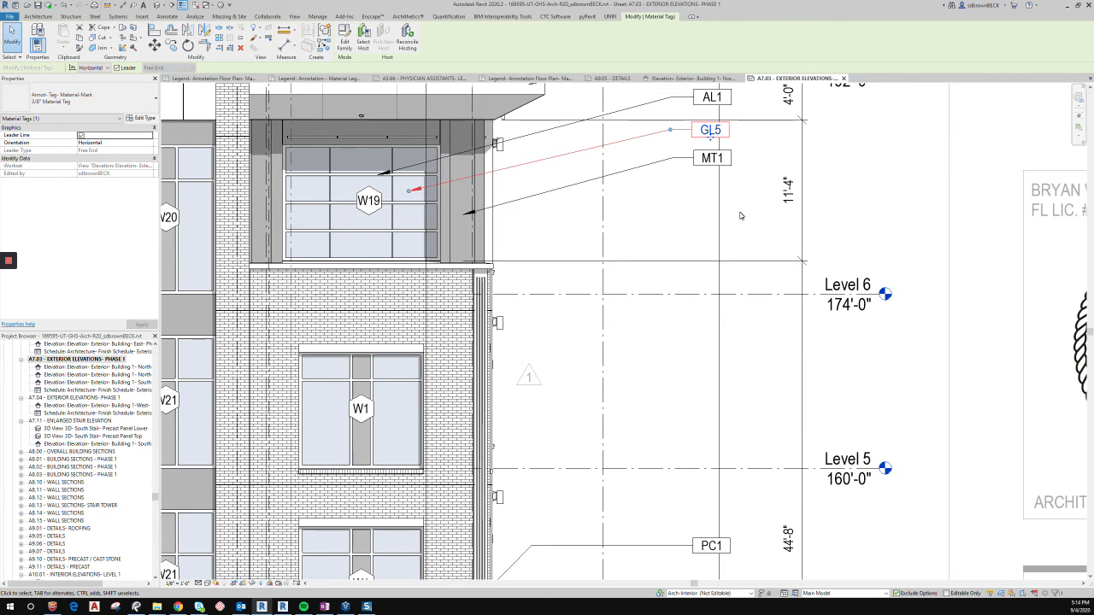
key(Right)
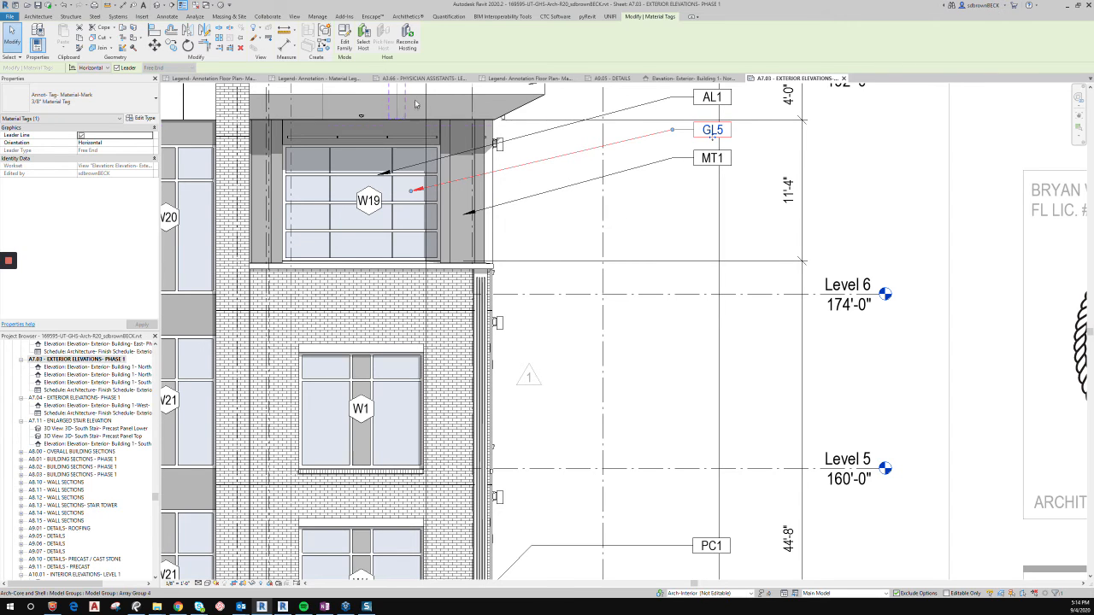
- Tag the glazing of the W1 window just above Level 5 with a leadered Material-Description tag placed beside the elevation
key(m)
key(g)
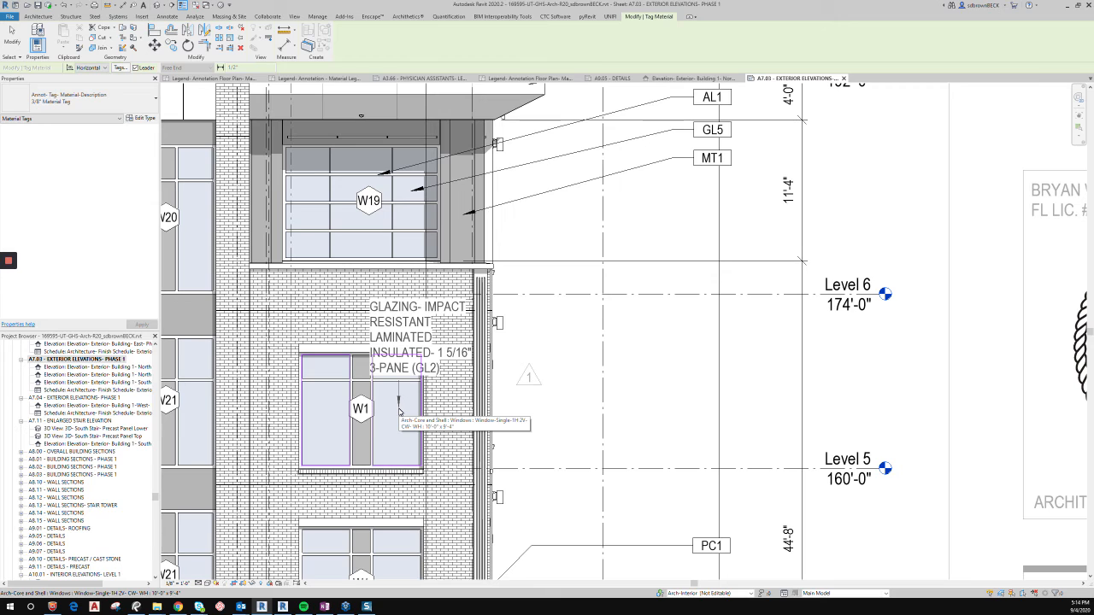
drag(423, 408, 692, 335)
drag(702, 392, 703, 398)
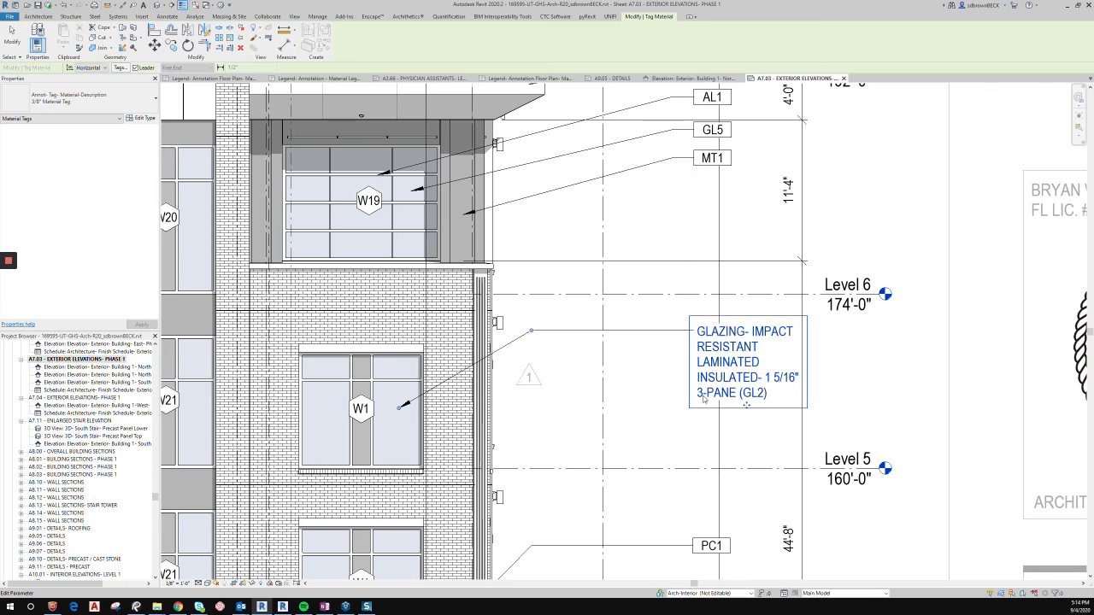
key(Escape)
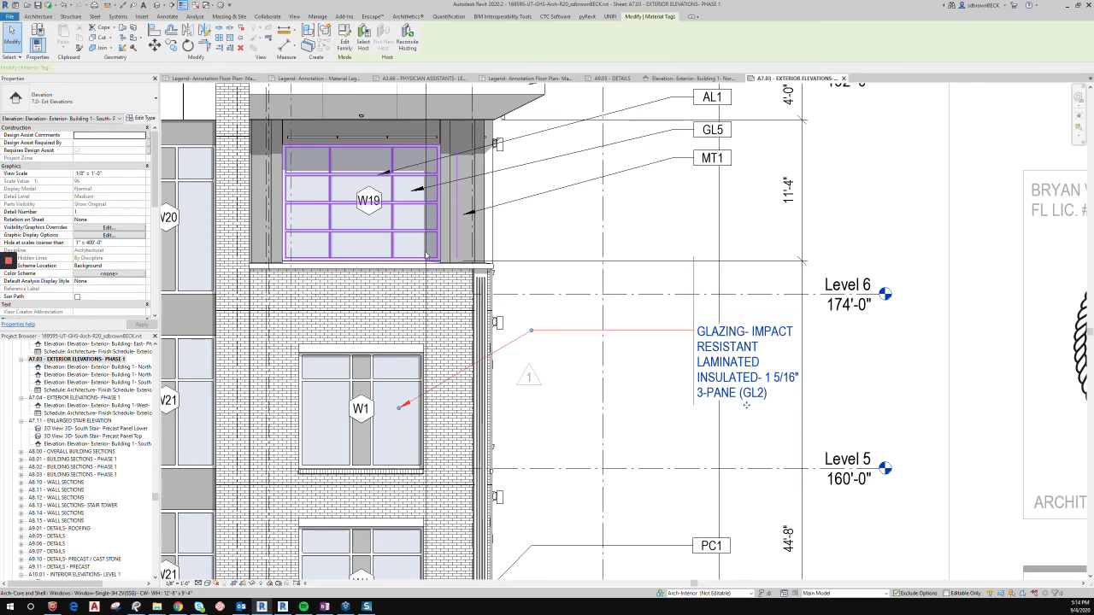
- Change the W1 glazing tag to the Annot- Tag- Material-Mark 3/8" Material Tag type and align it below the MT1 tag
click(109, 99)
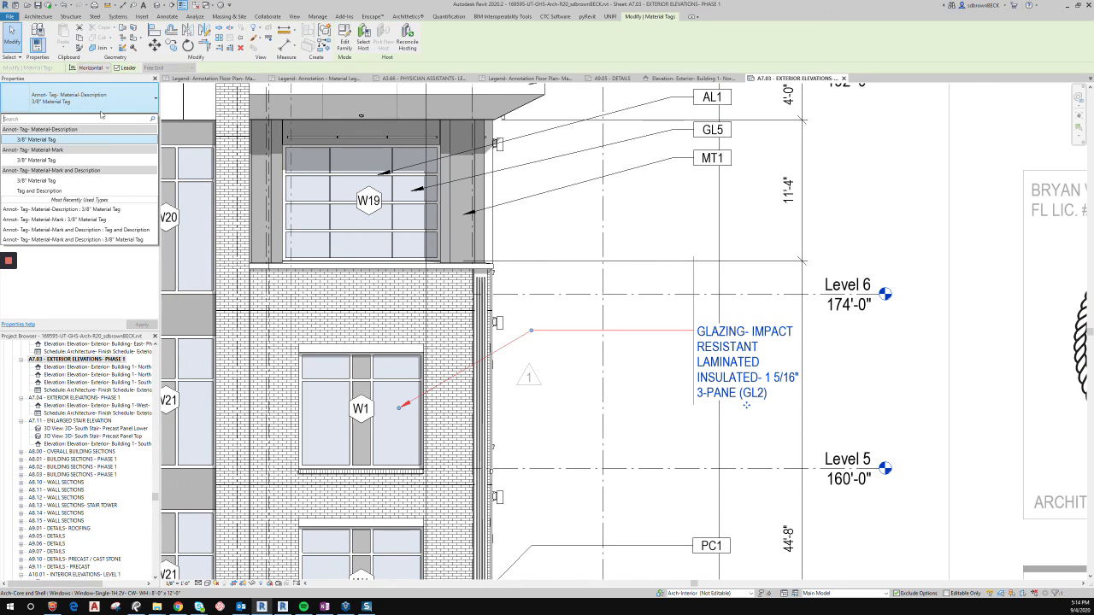
click(85, 163)
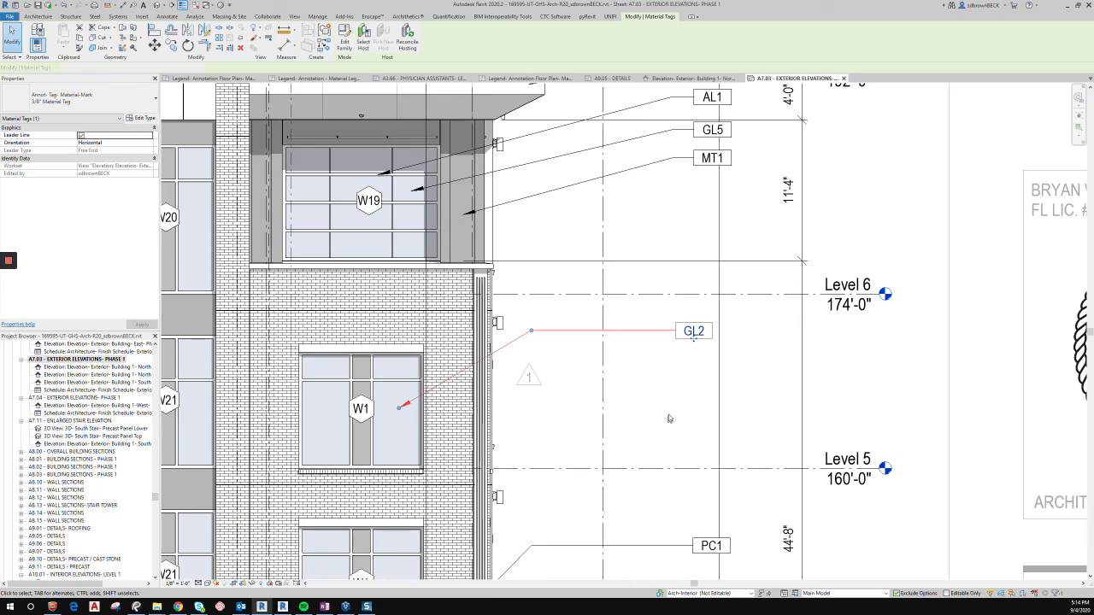
drag(705, 342, 709, 341)
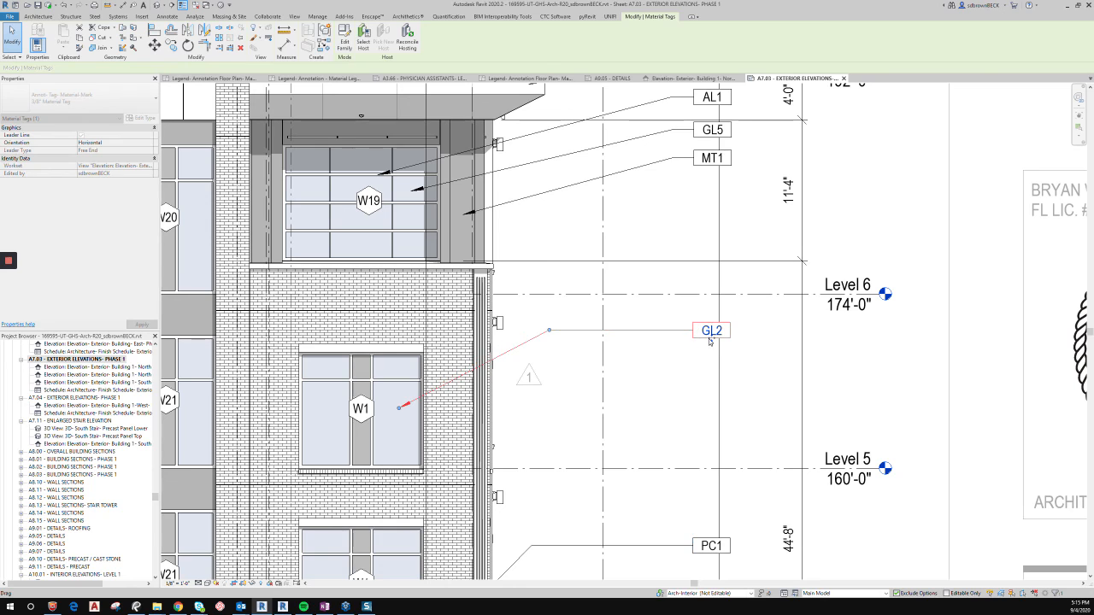